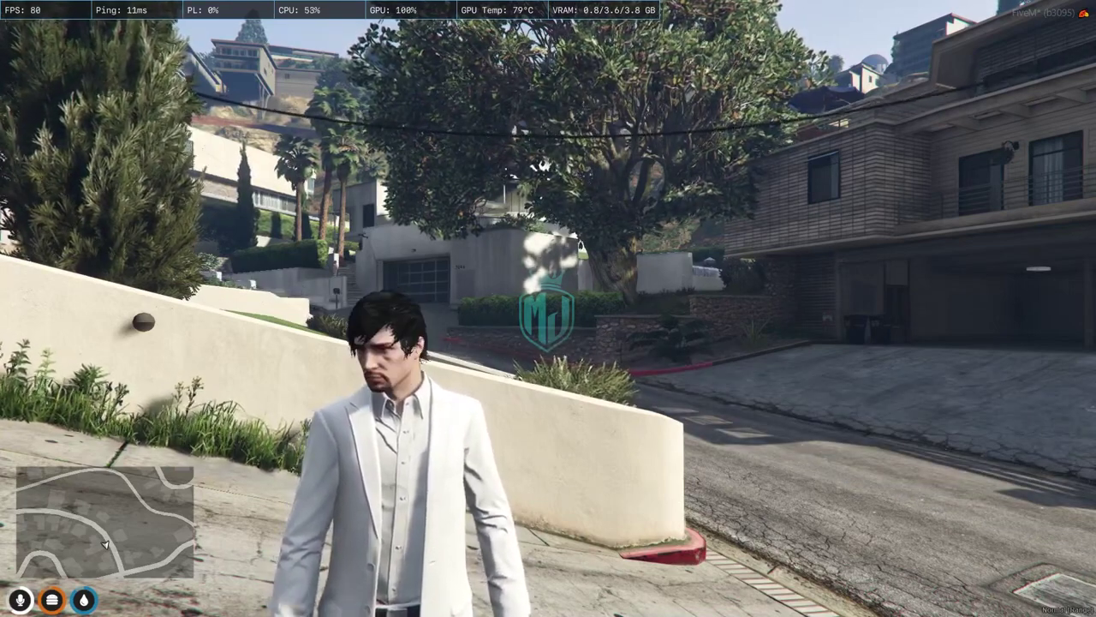
# - Bring up the Windows Start menu over the running FiveM game
pyautogui.press('super')
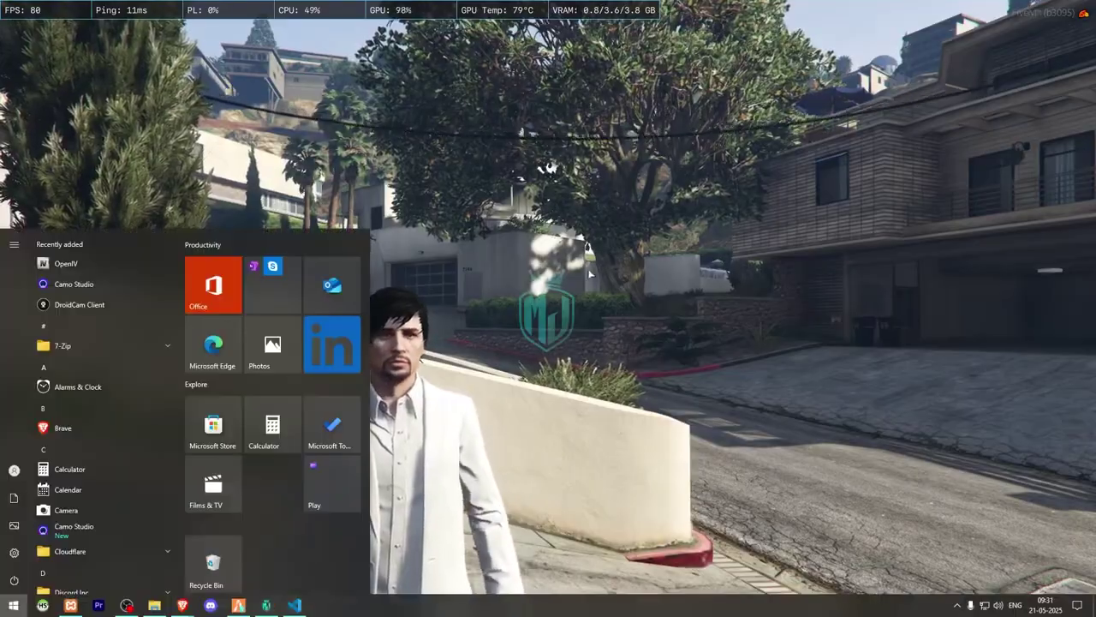
# - Switch to the browser's Cleaner Job package page and highlight its 'This item is free.' note
pyautogui.click(182, 605)
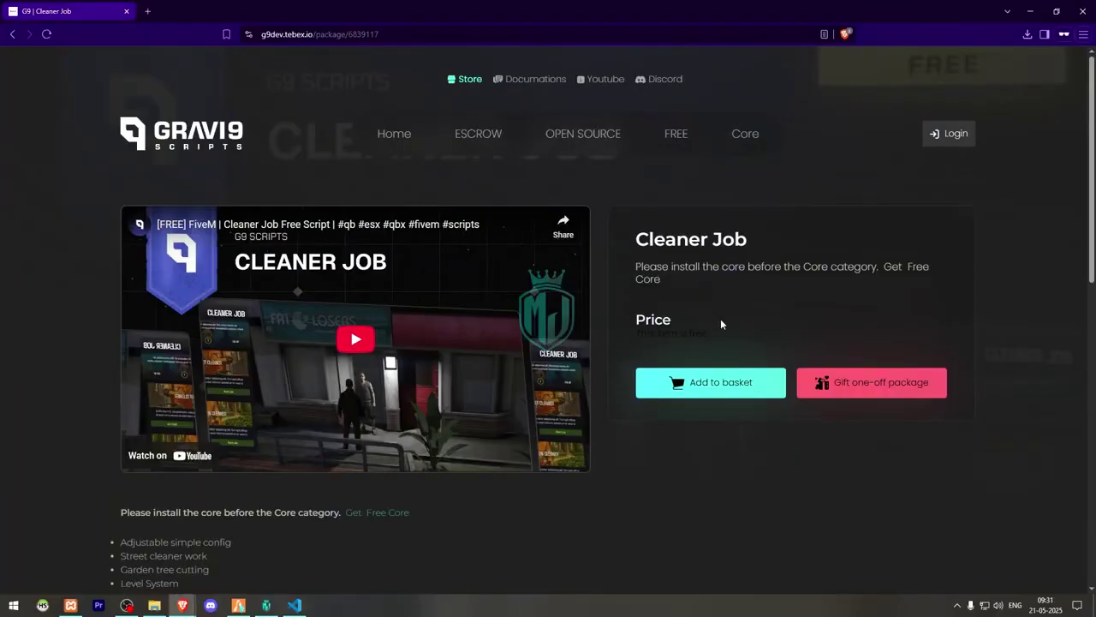
pyautogui.moveTo(714, 338); pyautogui.dragTo(643, 337)
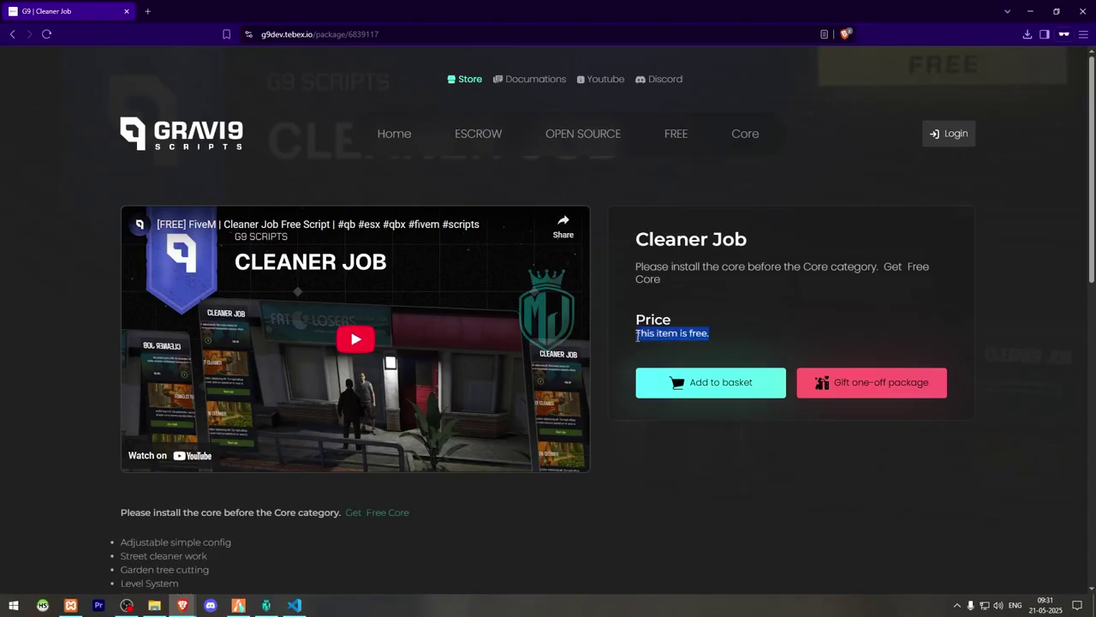
pyautogui.click(706, 304)
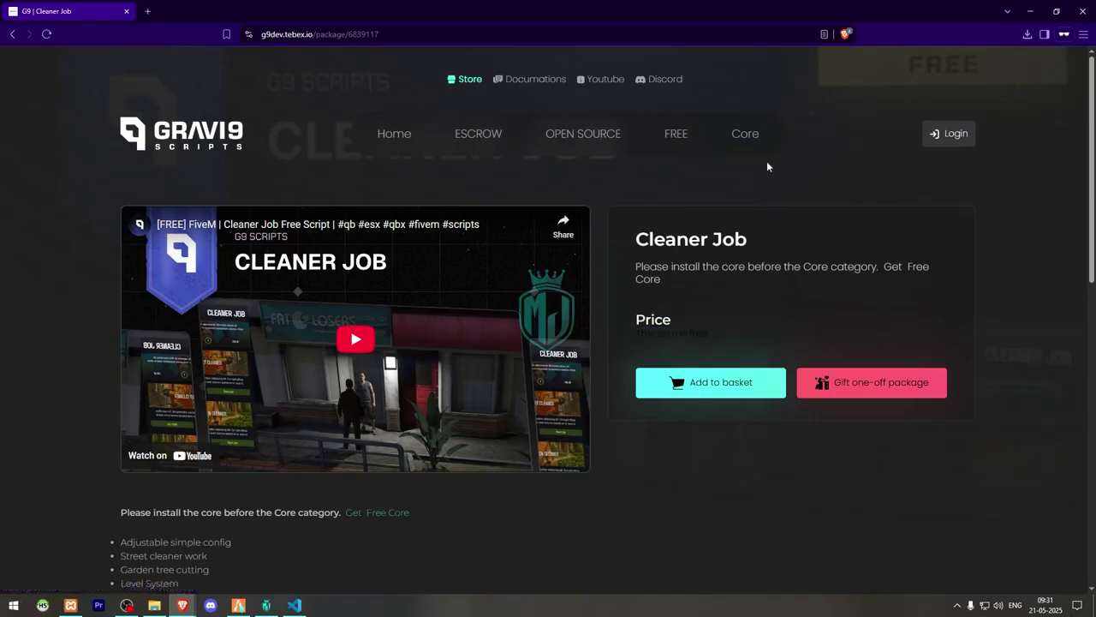
pyautogui.scroll(-1, 768, 171)
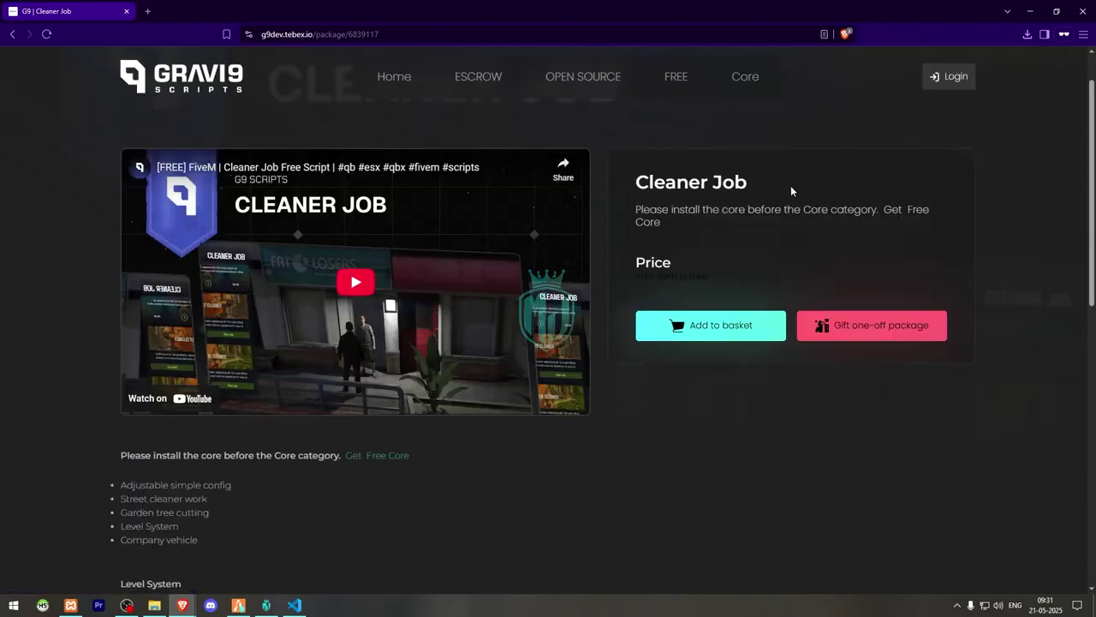
pyautogui.scroll(1, 797, 190)
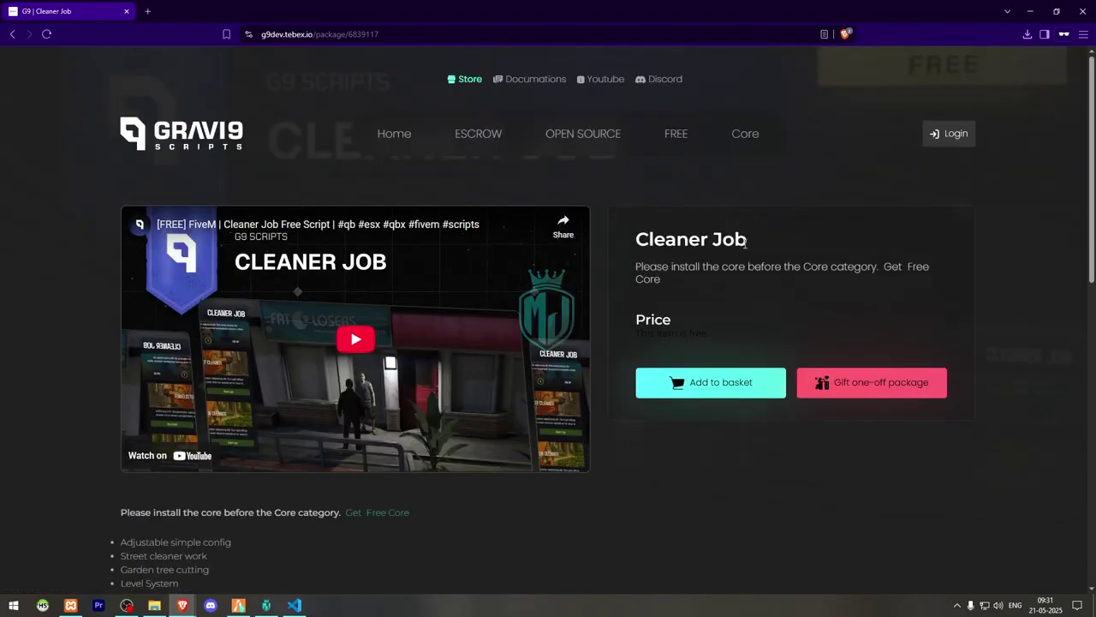
# - Open the Core package page in a new tab and highlight its free-item note
pyautogui.rightClick(750, 137)
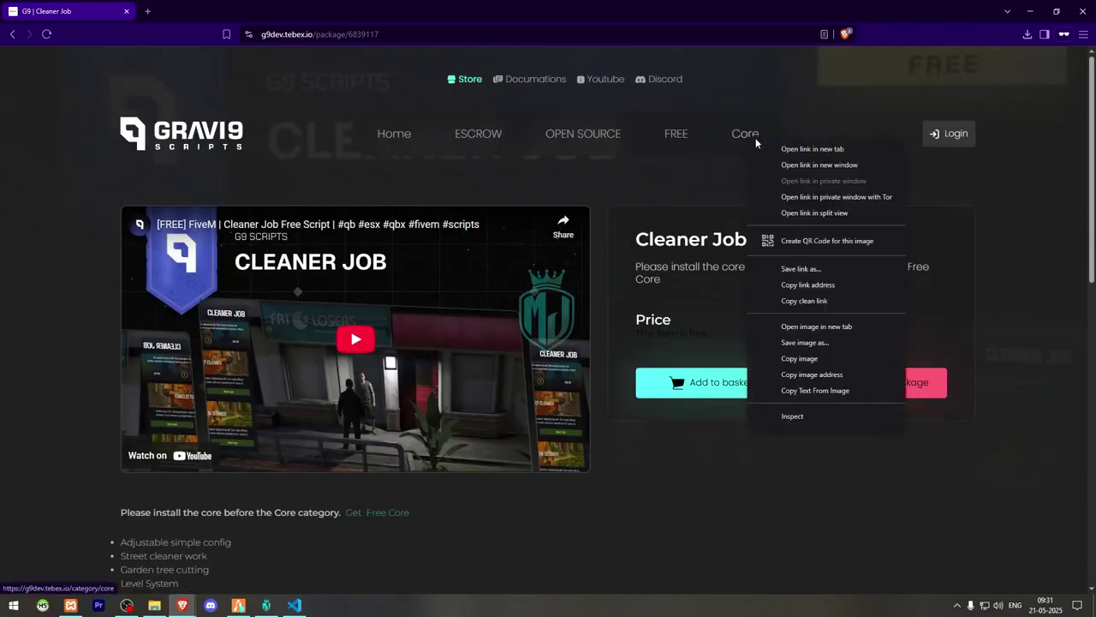
pyautogui.click(783, 146)
pyautogui.click(238, 7)
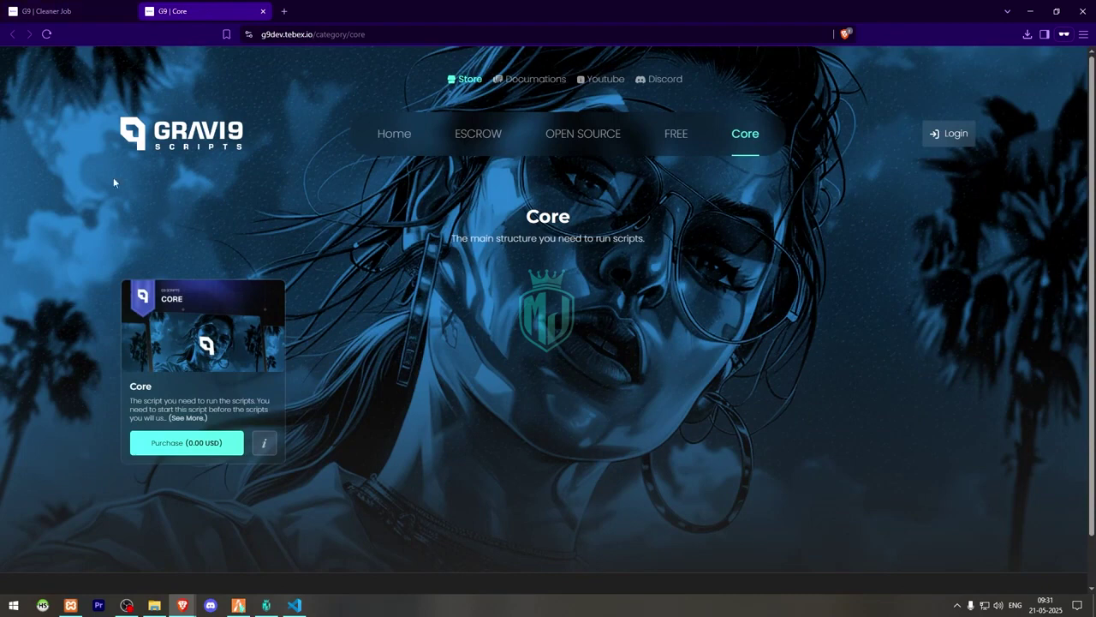
pyautogui.click(219, 311)
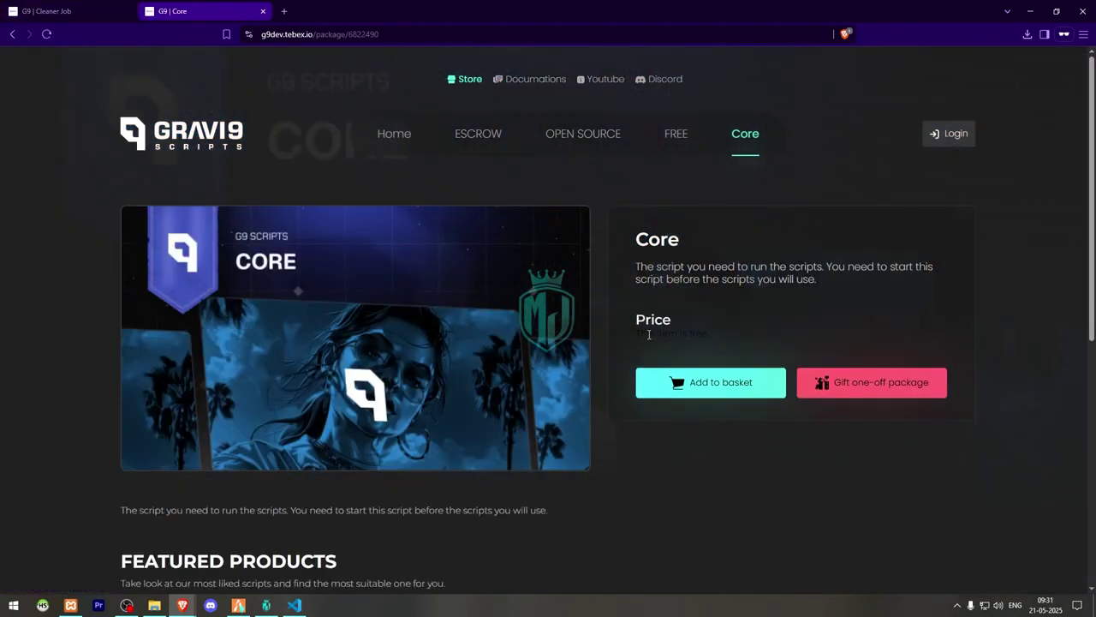
pyautogui.moveTo(638, 335); pyautogui.dragTo(736, 346)
# - Return to the Cleaner Job tab and open the downloaded G9-core.pack.zip archive
pyautogui.hotkey('ctrl', 'Tab')
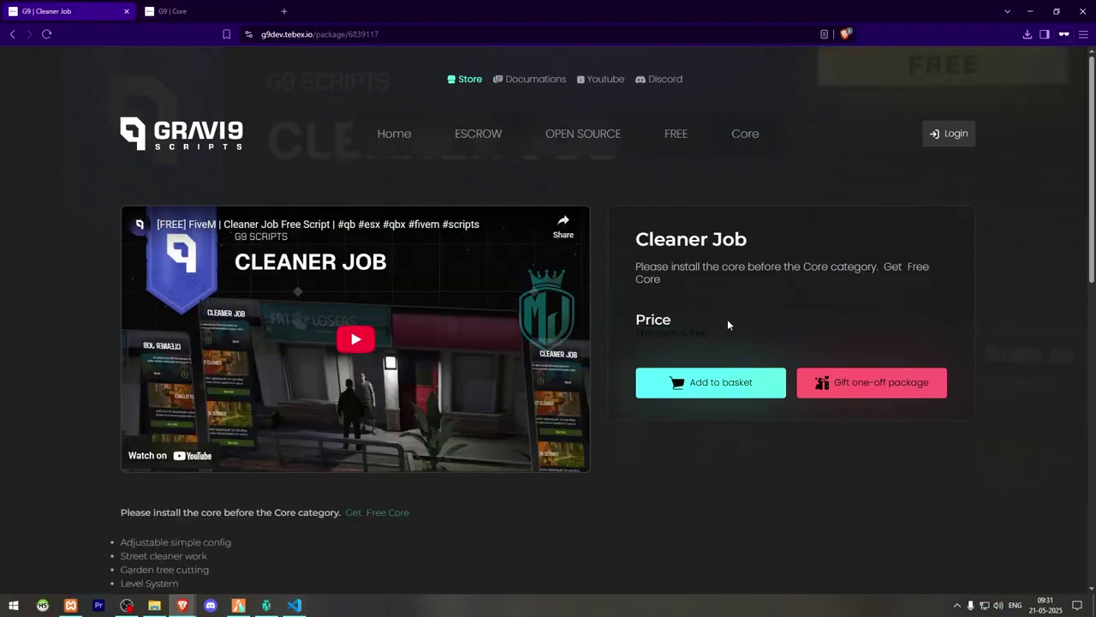
pyautogui.click(1027, 34)
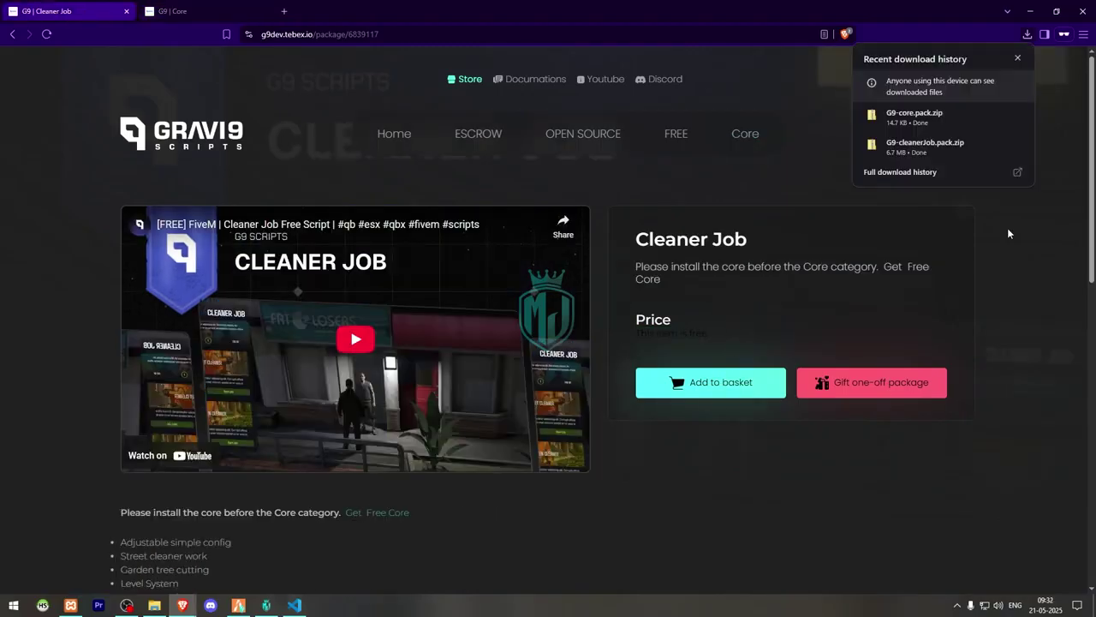
pyautogui.click(930, 124)
# - Select the G9-core folder in the archive and bring forward the server's resources folder
pyautogui.click(162, 125)
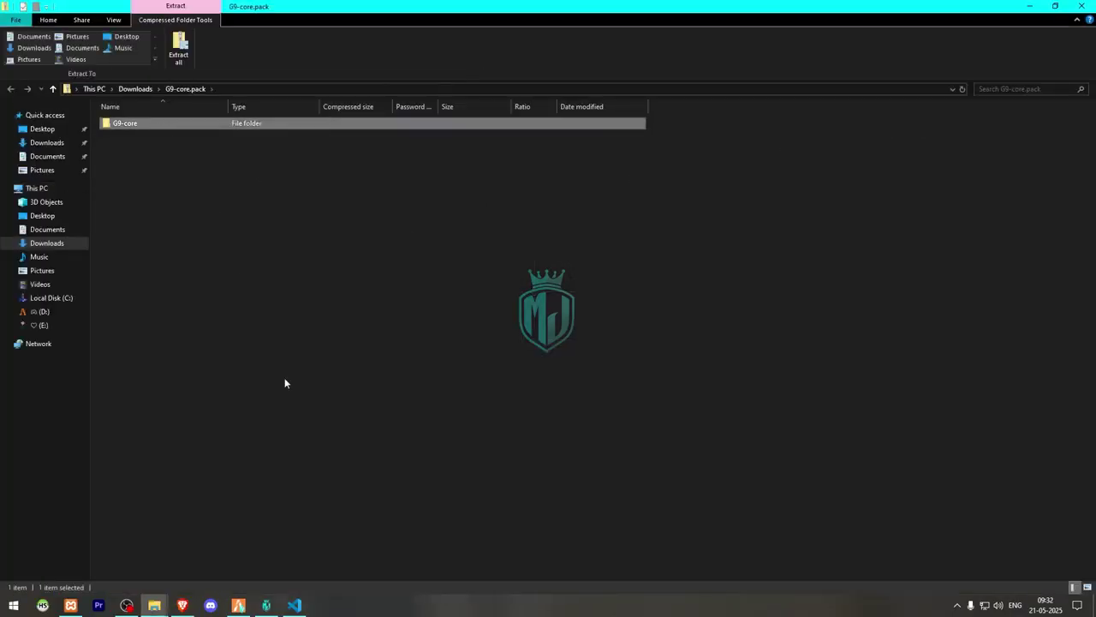
pyautogui.moveTo(156, 599)
pyautogui.click(85, 557)
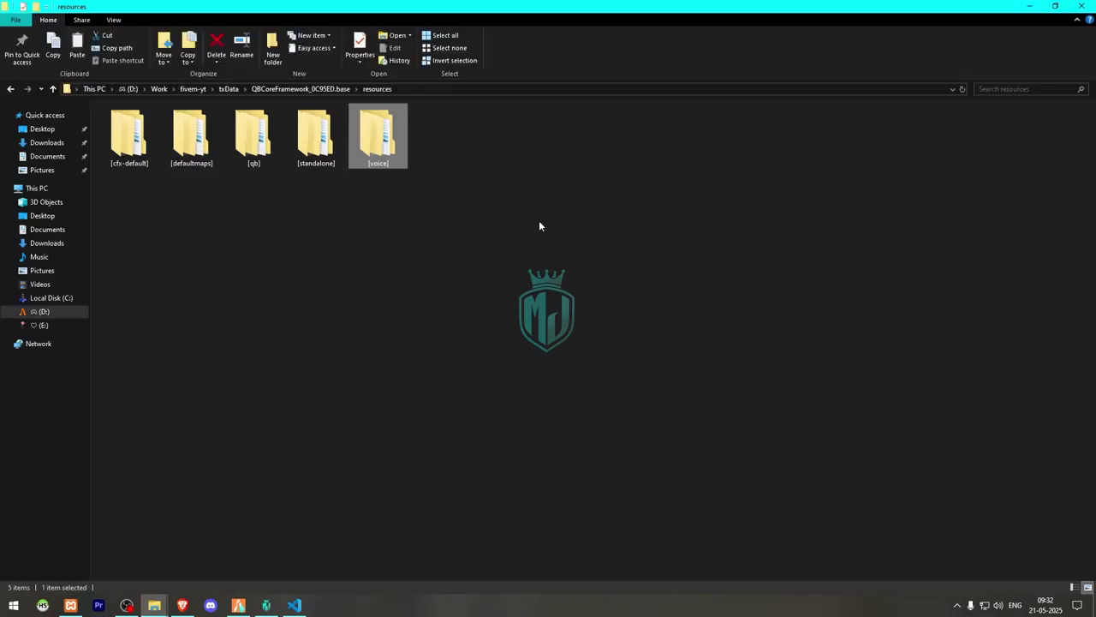
pyautogui.click(400, 219)
# - Create a g9-scripts folder in resources, paste G9-core into it and check its contents
pyautogui.rightClick(490, 187)
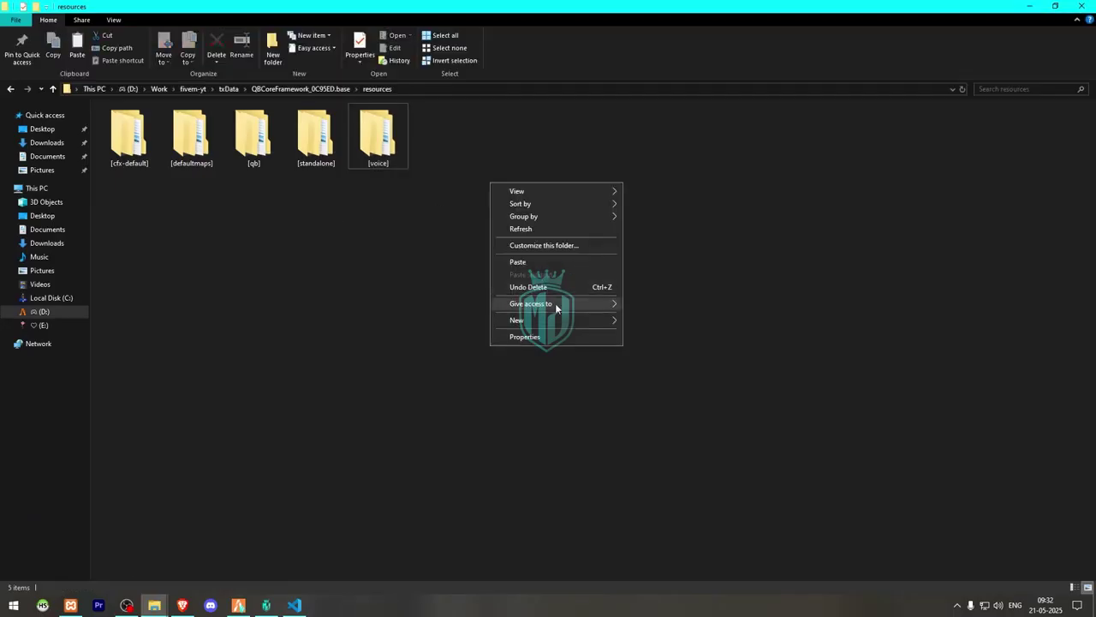
pyautogui.moveTo(548, 322)
pyautogui.click(707, 321)
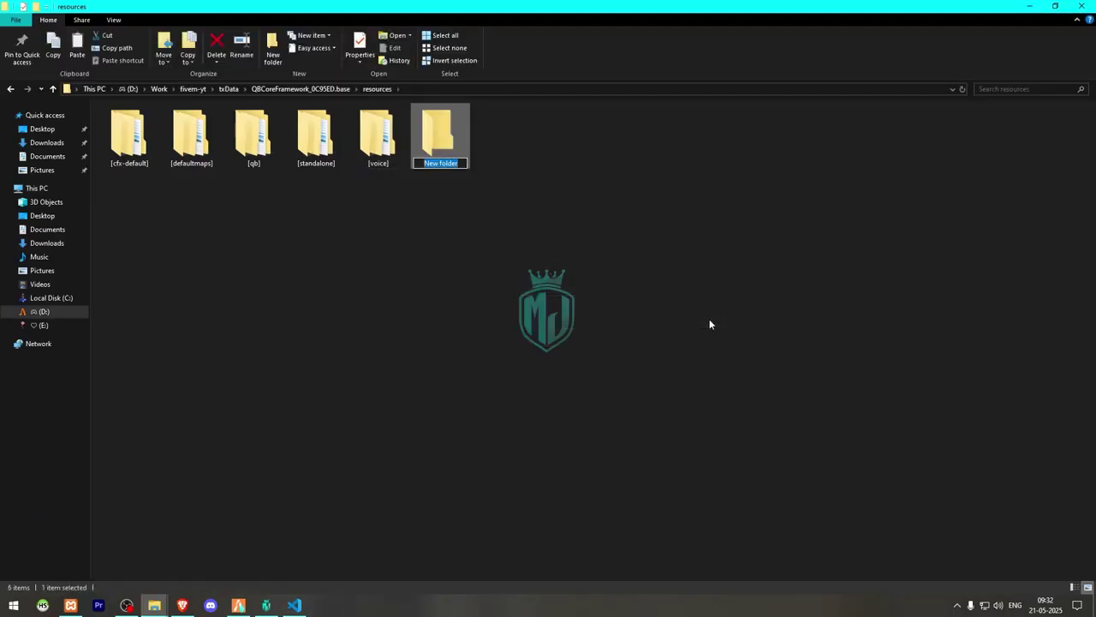
pyautogui.write('[9-scripts')
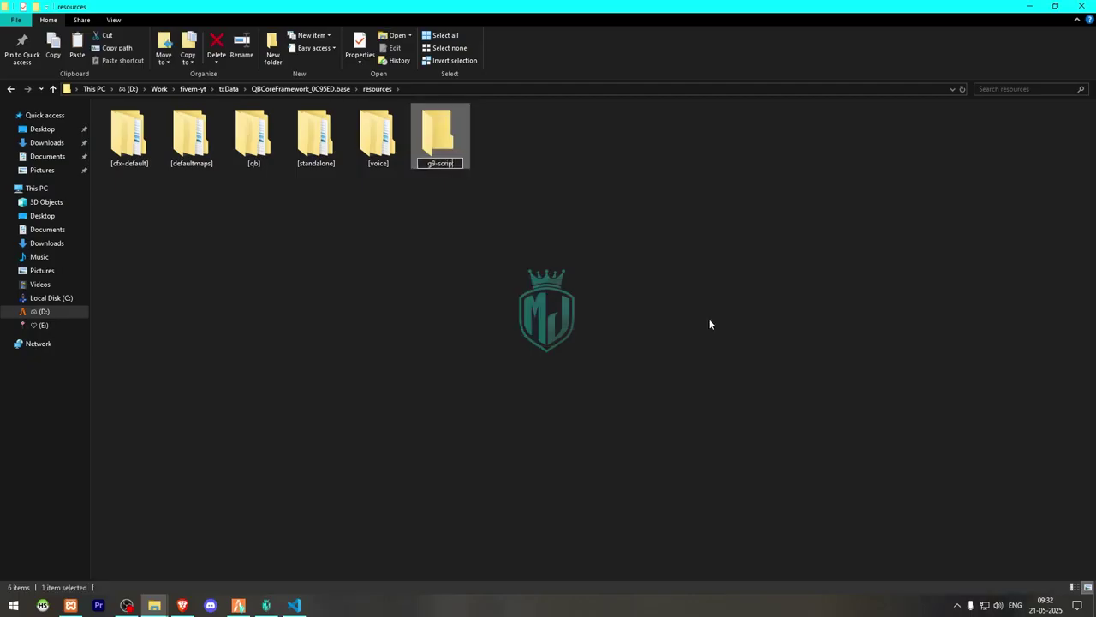
pyautogui.press('Return')
pyautogui.press('Return')
pyautogui.hotkey('ctrl', 'v')
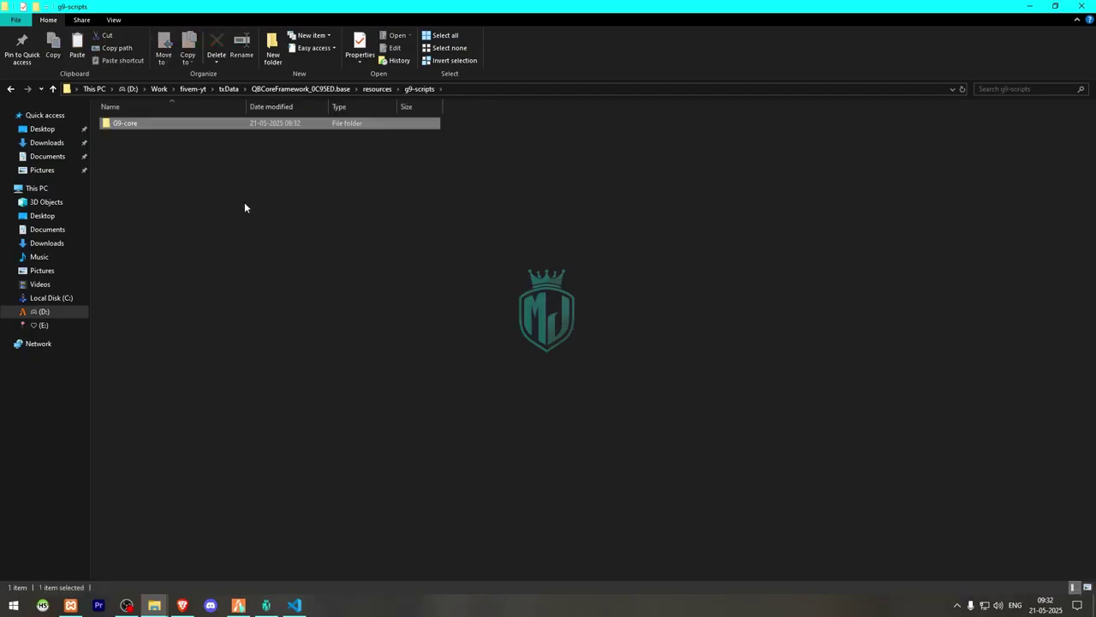
pyautogui.doubleClick(215, 121)
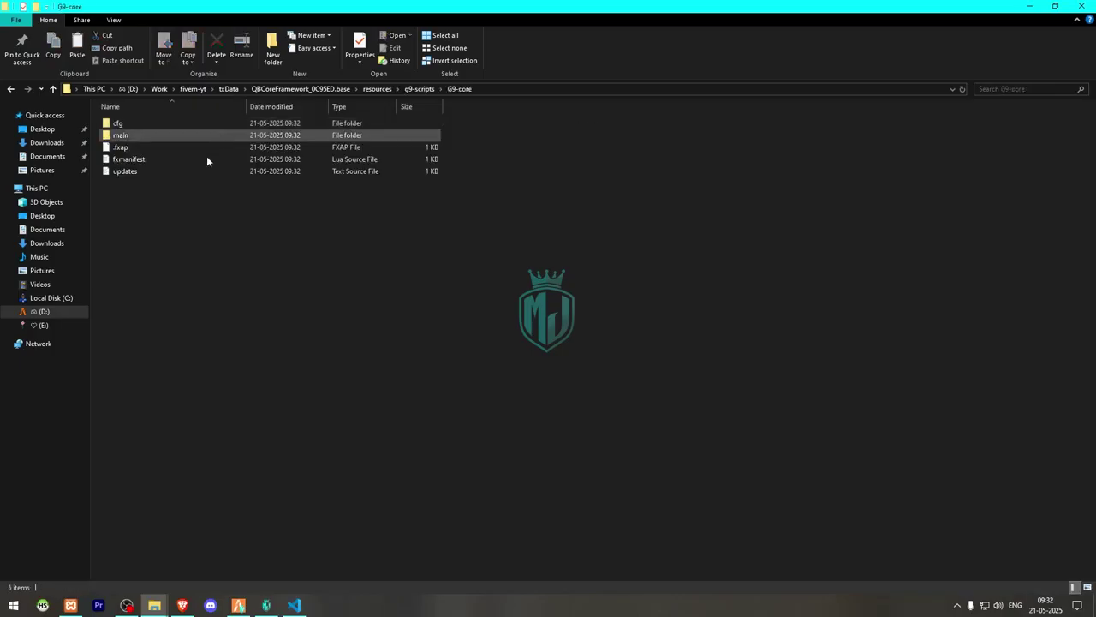
pyautogui.click(419, 89)
# - Paste the G9-cleanerJob folder from the downloaded G9-cleanerJob.pack.zip into g9-scripts
pyautogui.click(182, 604)
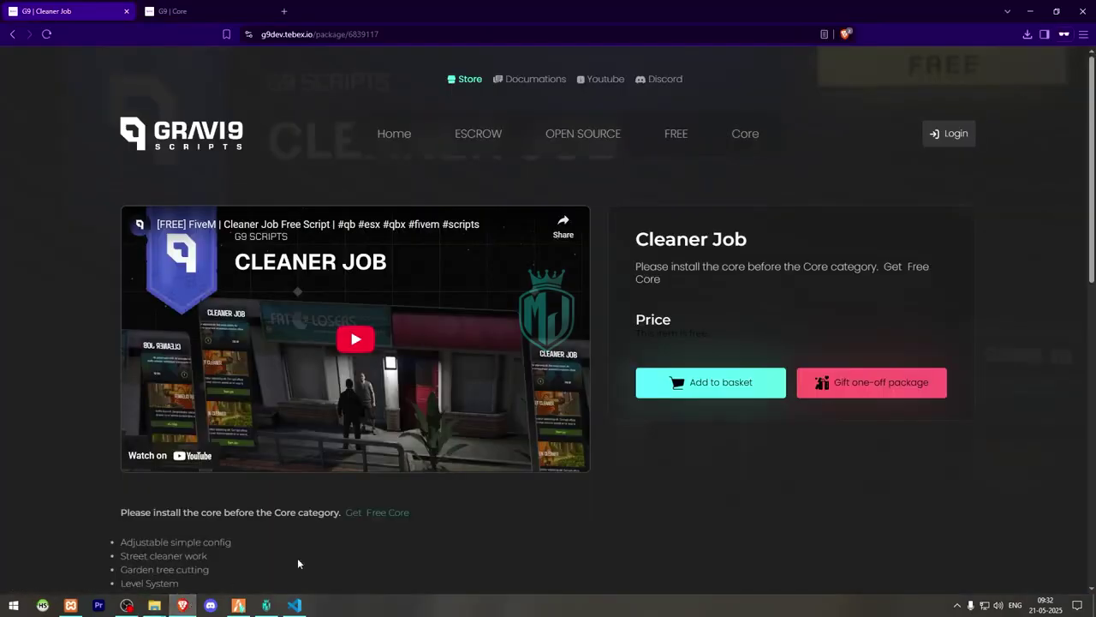
pyautogui.click(1025, 34)
pyautogui.click(920, 146)
pyautogui.click(298, 129)
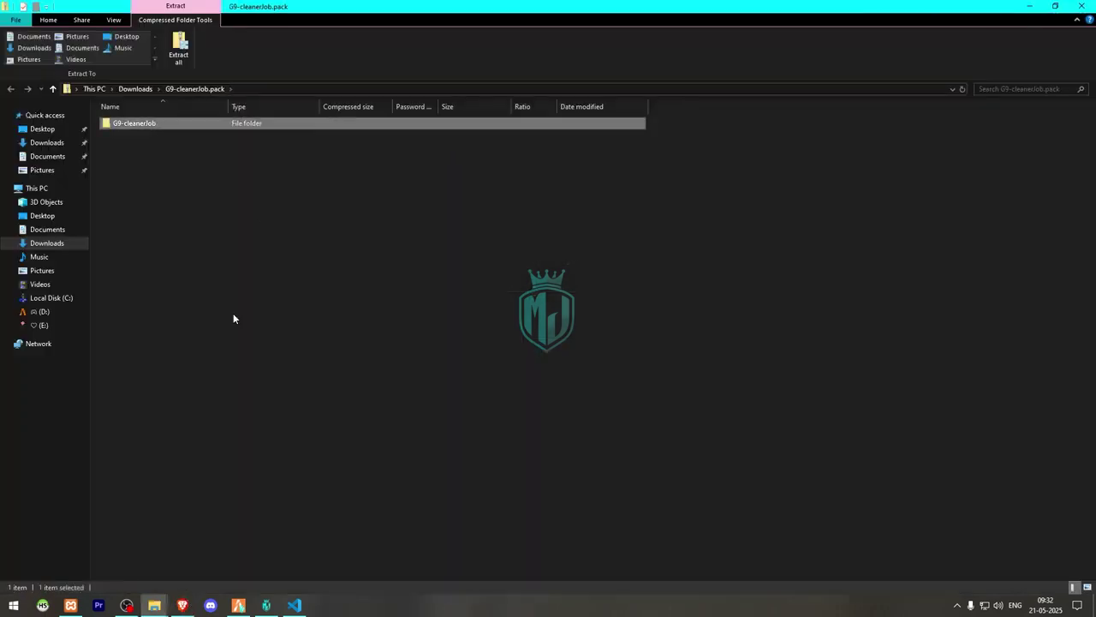
pyautogui.click(155, 604)
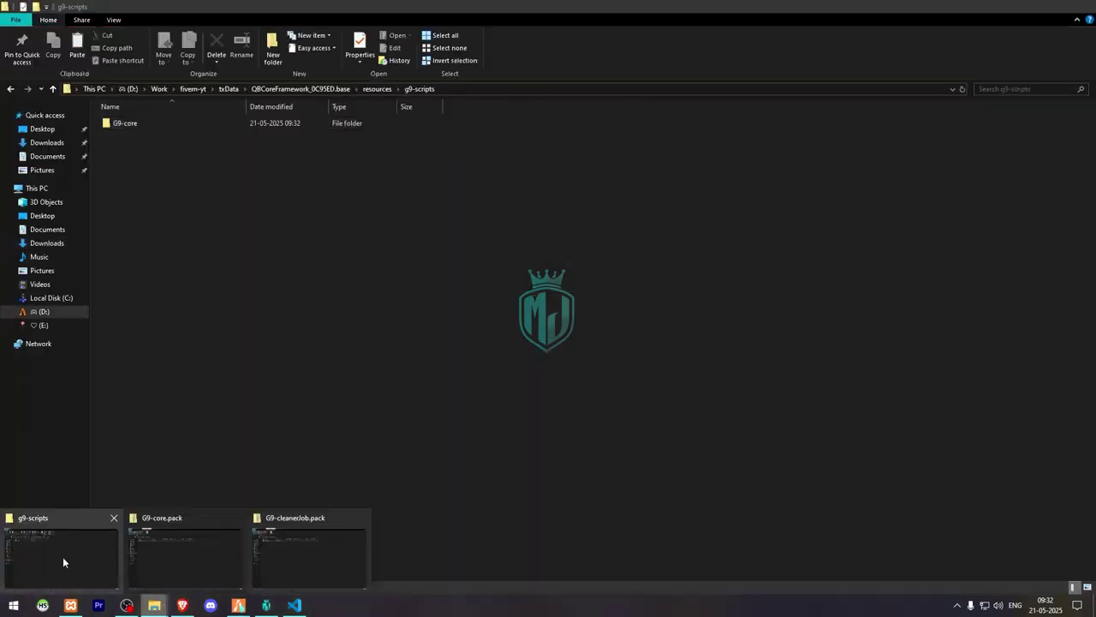
pyautogui.click(63, 557)
pyautogui.hotkey('ctrl', 'v')
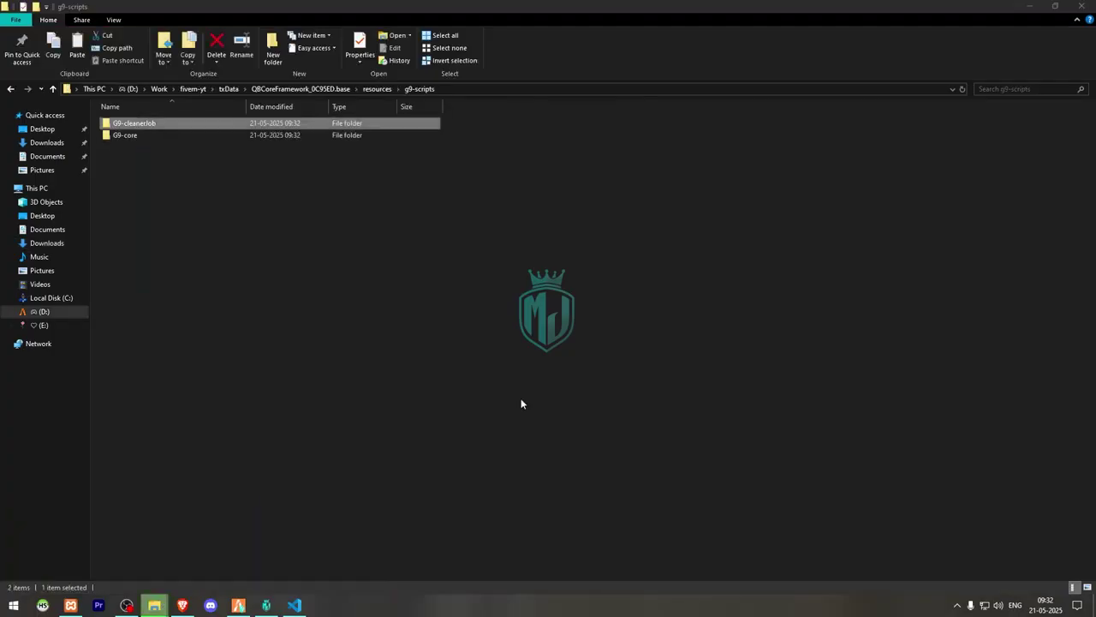
pyautogui.press('Return')
pyautogui.hotkey('alt', 'Left')
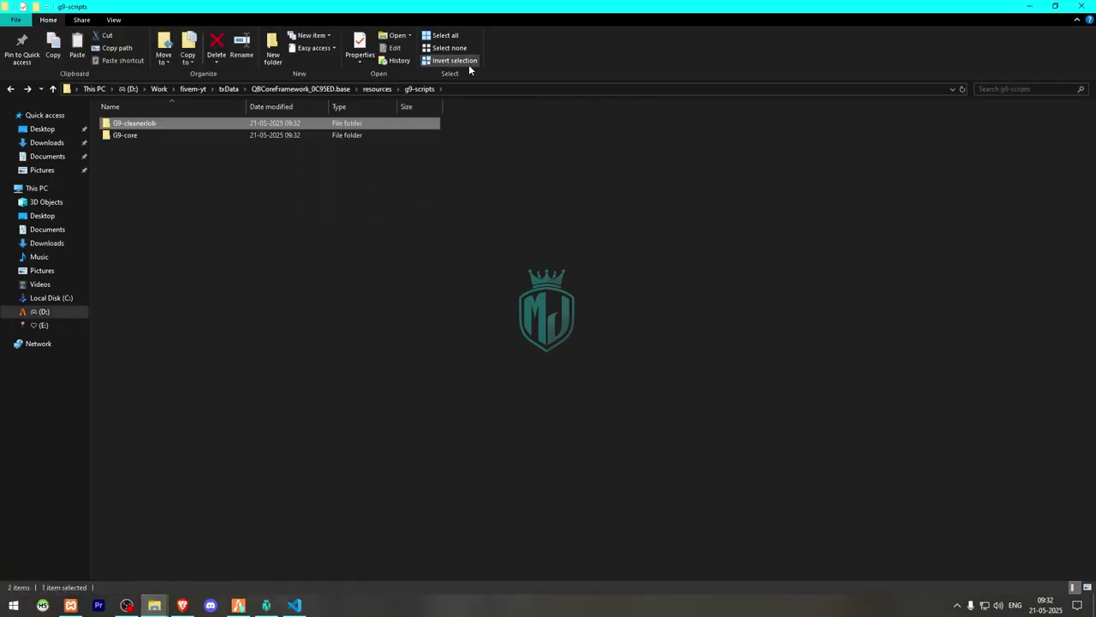
# - Open server.cfg from the QBCoreFramework folder and add the line 'ensure g9-scripts'
pyautogui.click(377, 88)
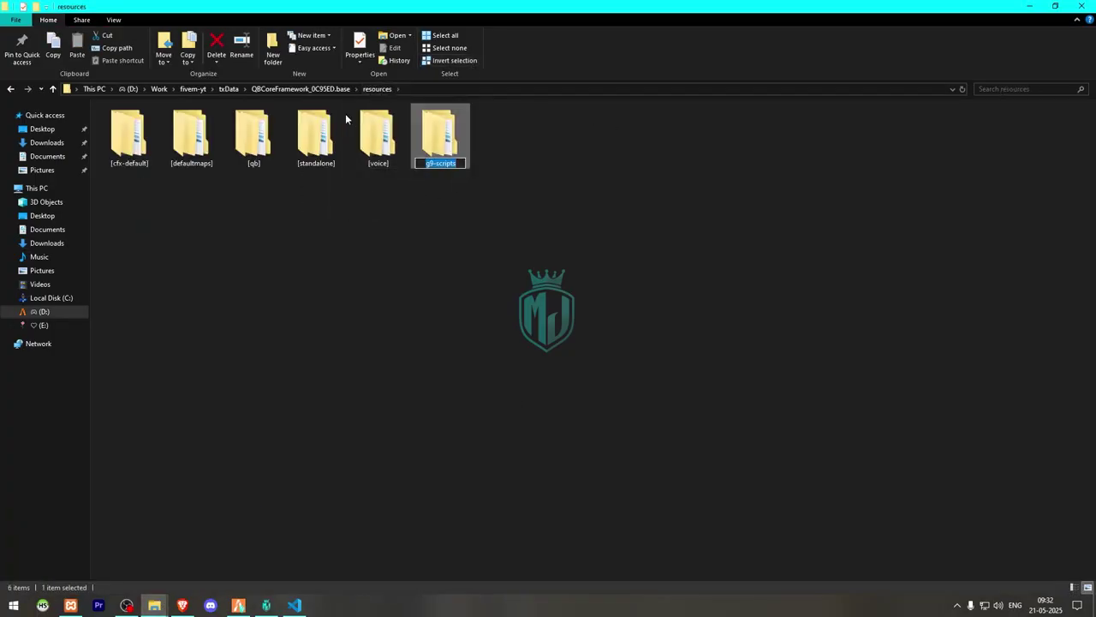
pyautogui.click(300, 88)
pyautogui.click(393, 149)
pyautogui.doubleClick(393, 149)
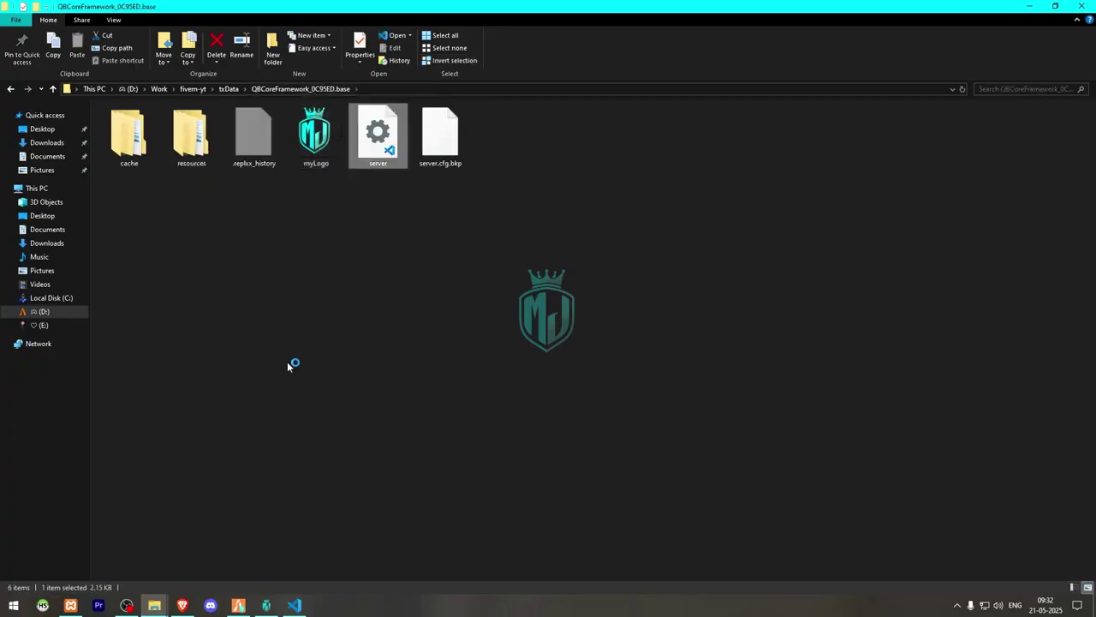
pyautogui.scroll(-10, 214, 378)
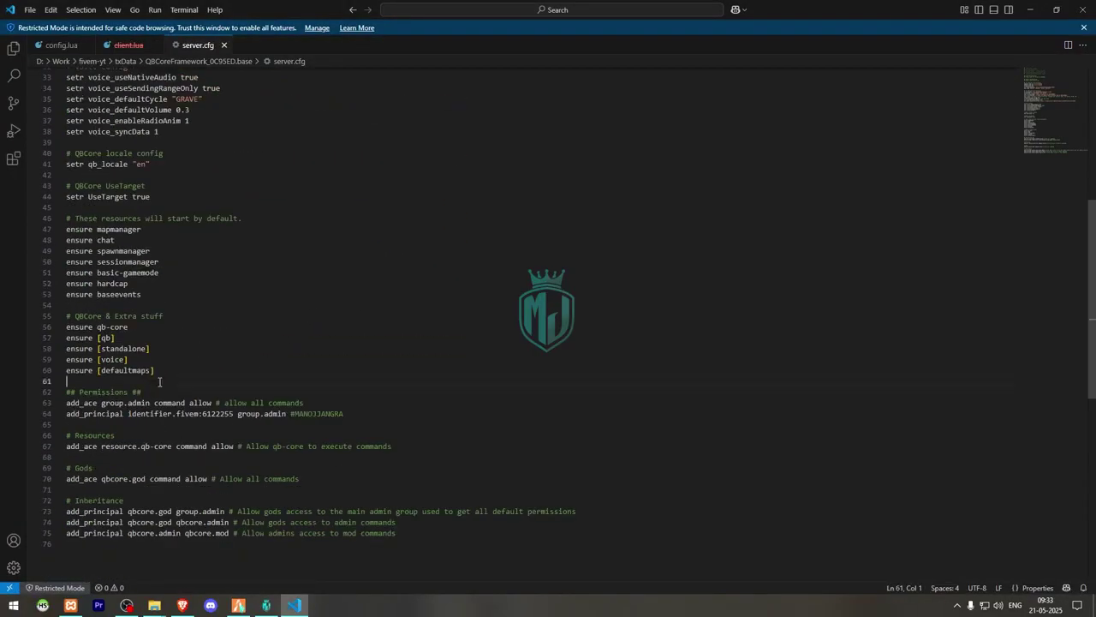
pyautogui.write('ensure g9-scripts')
# - Open cleanerjob.sql from resources › g9-scripts › G9-cleanerJob in HeidiSQL's FiveM Database session
pyautogui.click(1031, 10)
pyautogui.click(213, 125)
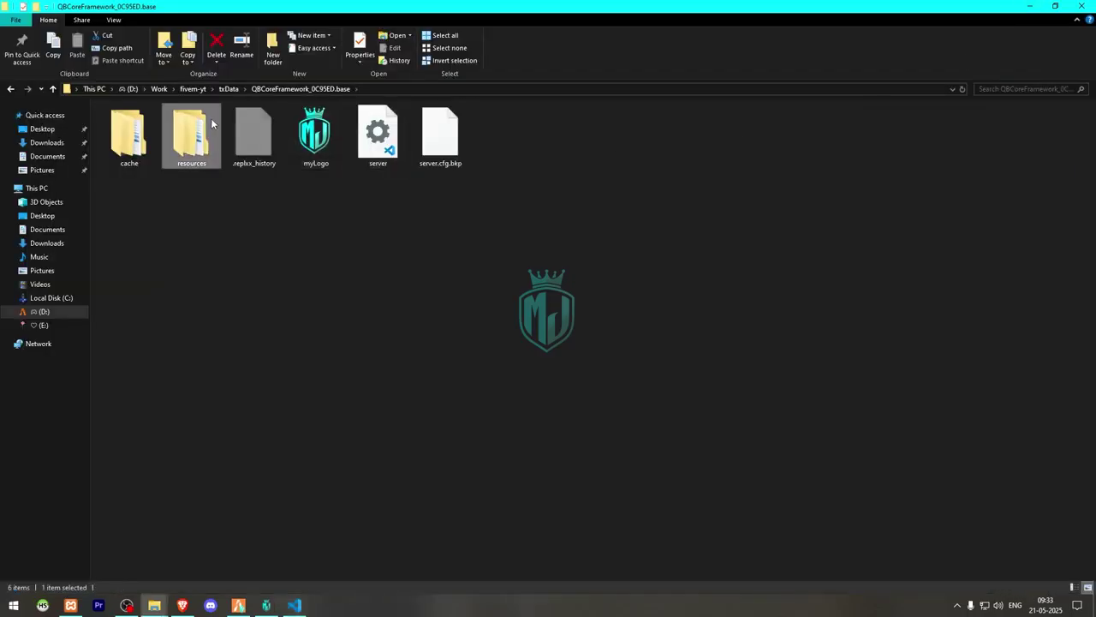
pyautogui.doubleClick(212, 124)
pyautogui.doubleClick(377, 136)
pyautogui.doubleClick(196, 123)
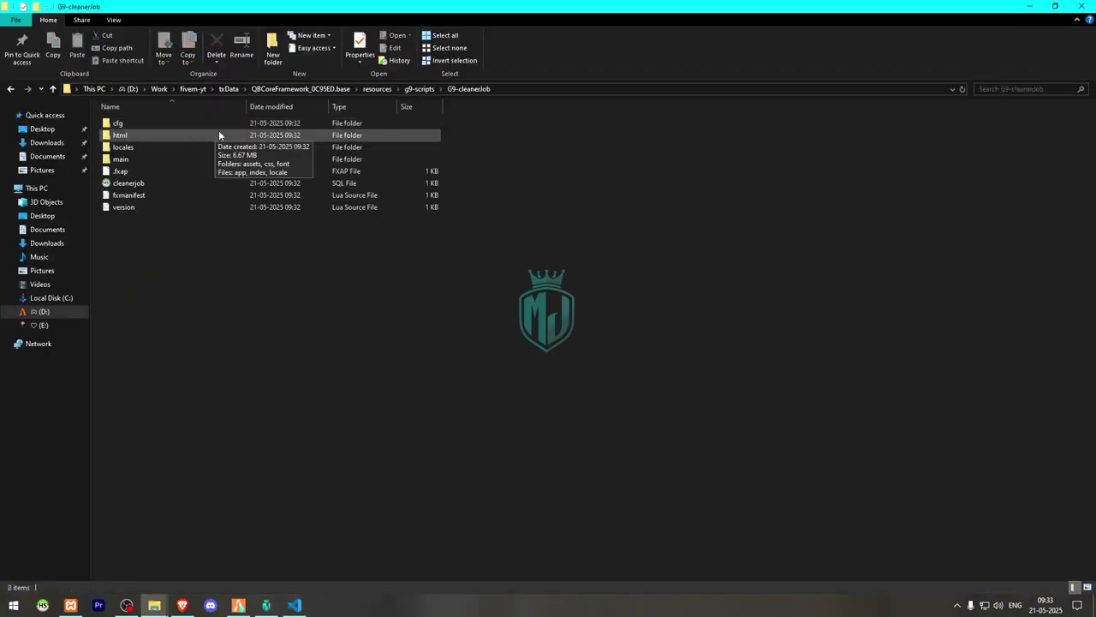
pyautogui.click(155, 182)
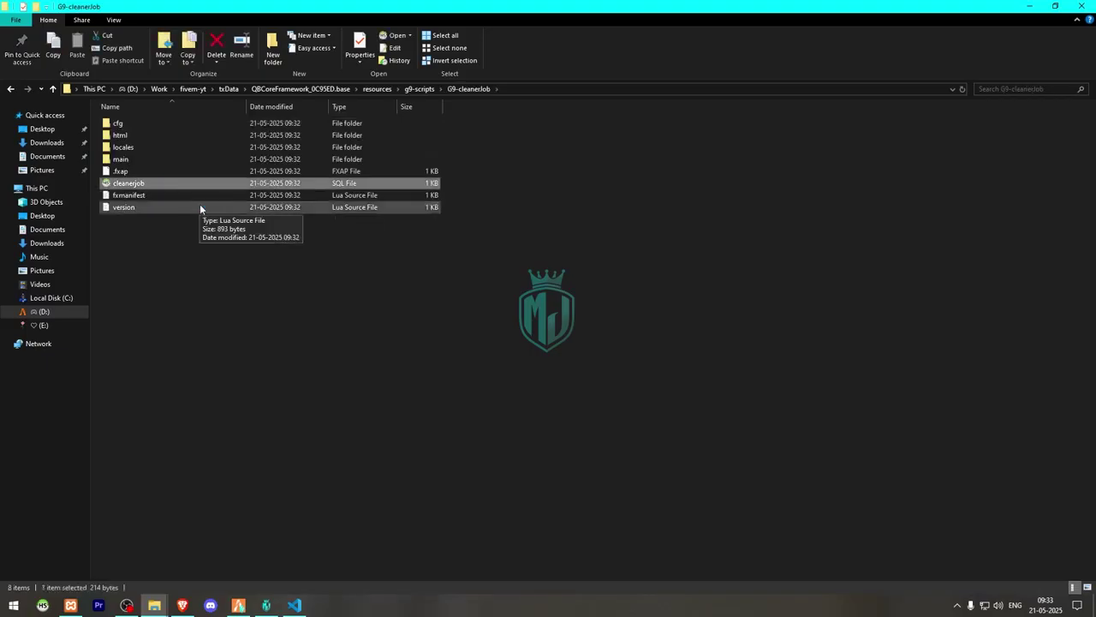
pyautogui.press('Return')
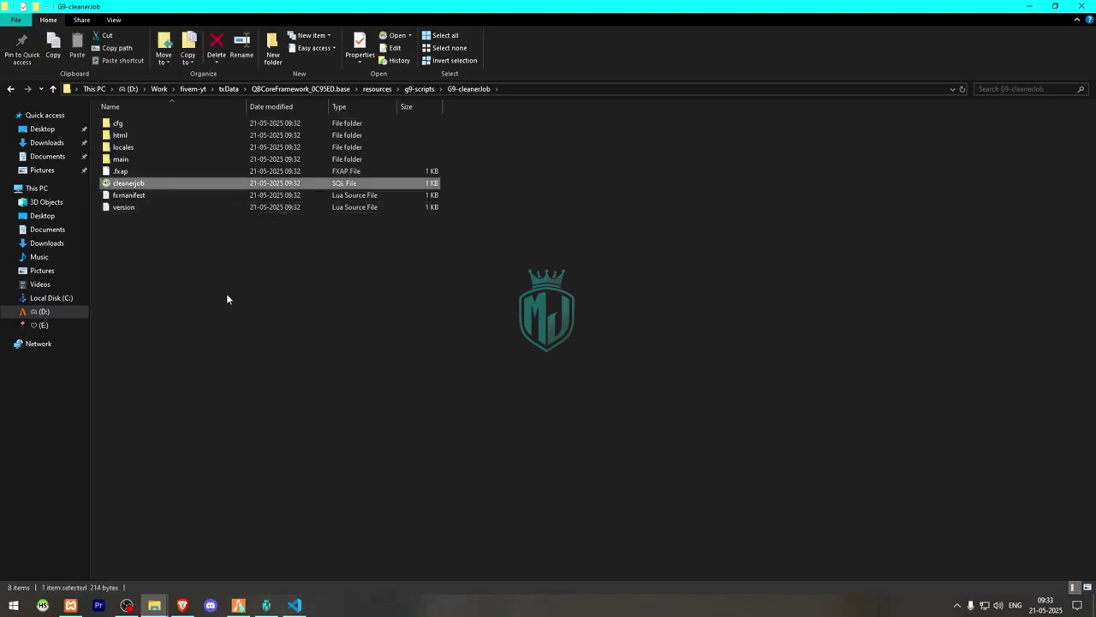
pyautogui.click(359, 337)
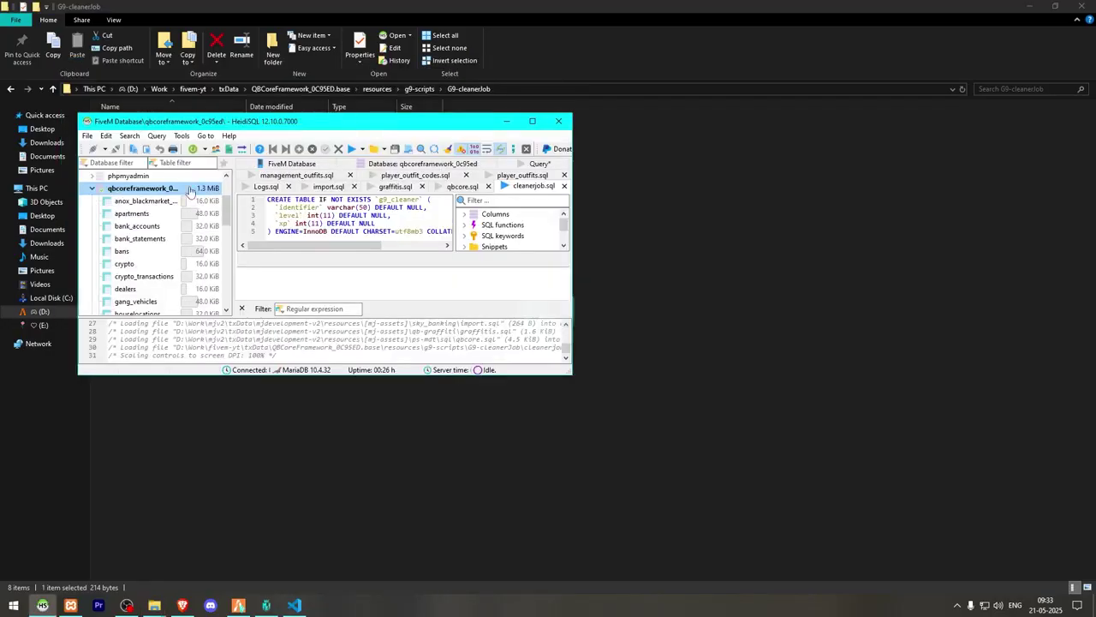
# - Run cleanerjob.sql on qbcoreframework_0c95ed to create the g9_cleaner table, then close HeidiSQL
pyautogui.click(180, 190)
pyautogui.click(351, 149)
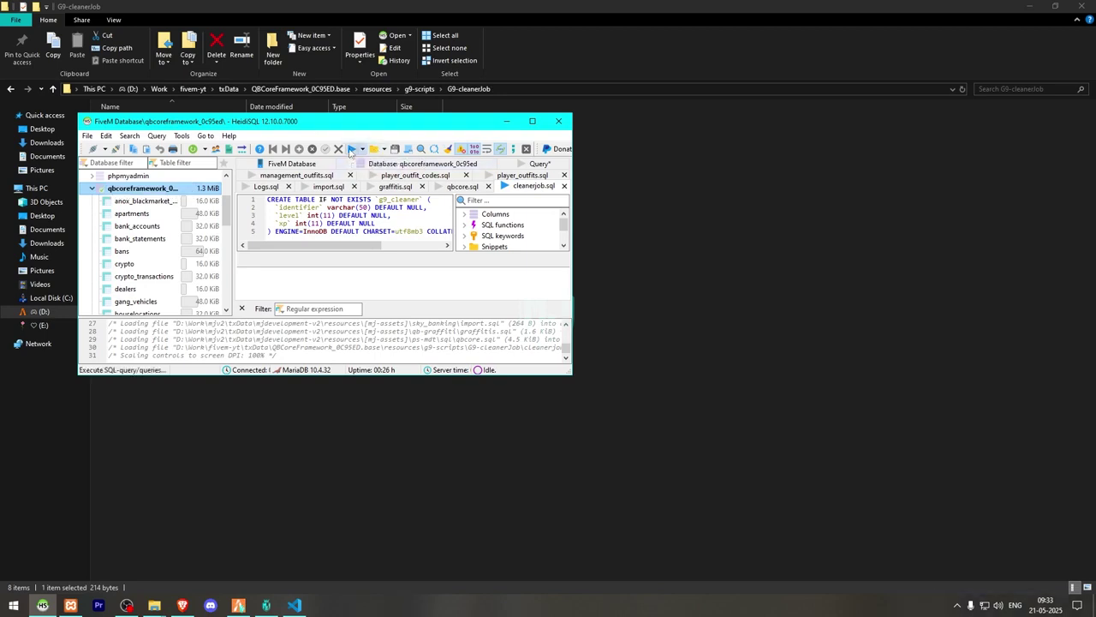
pyautogui.click(558, 121)
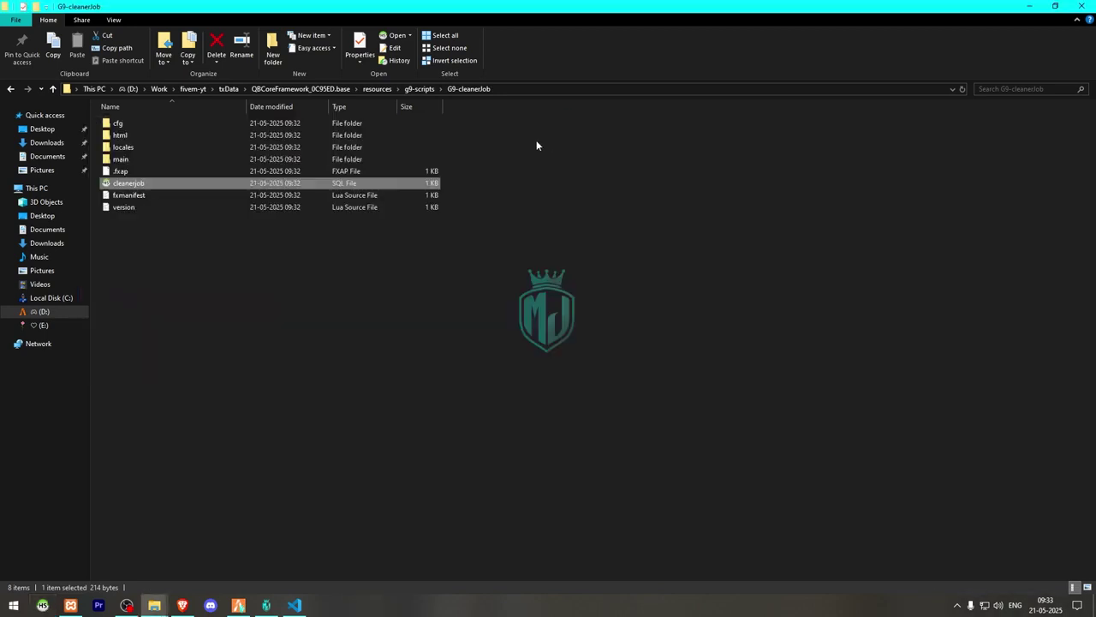
# - Open cfg › cfg.lua from the G9-cleanerJob folder in Visual Studio Code
pyautogui.doubleClick(235, 127)
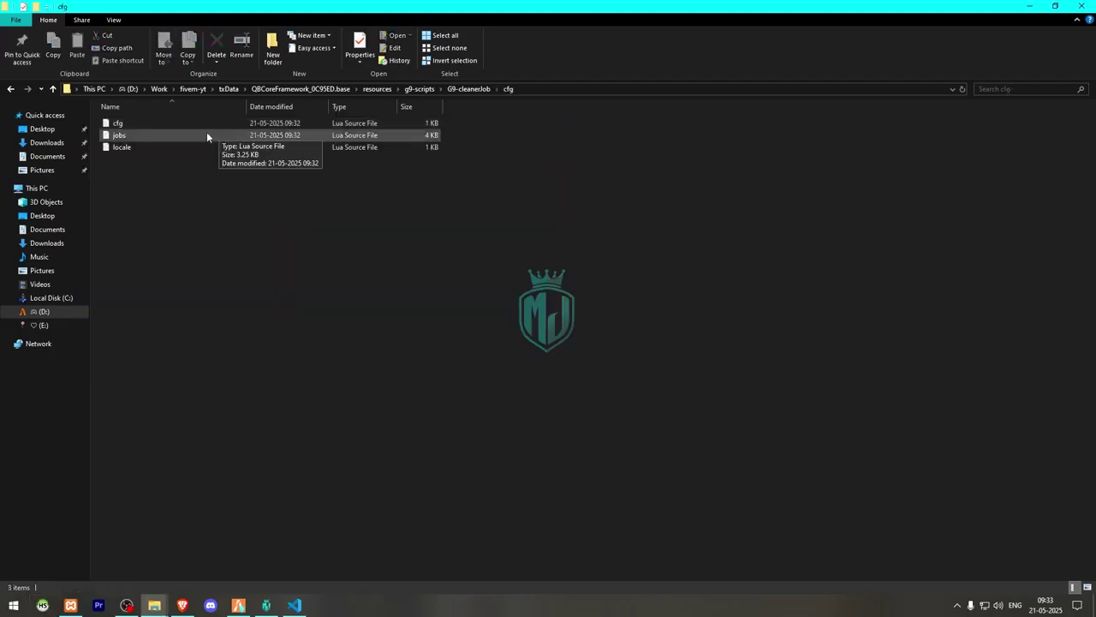
pyautogui.doubleClick(169, 122)
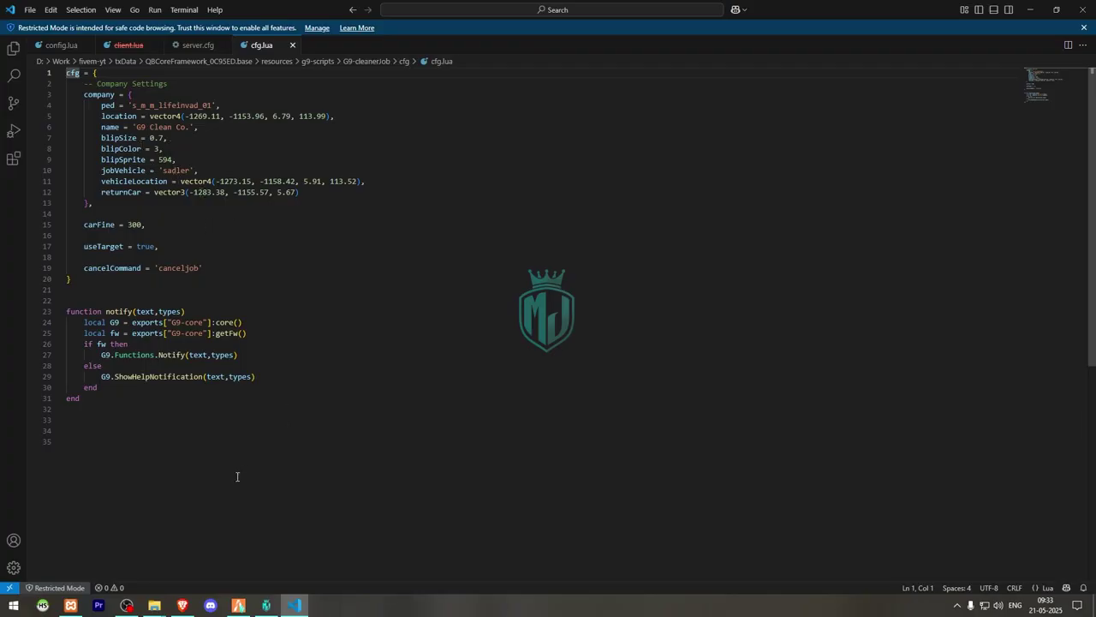
# - Restart the FiveM server from the txAdmin panel and confirm the restart
pyautogui.click(238, 604)
pyautogui.press('F1')
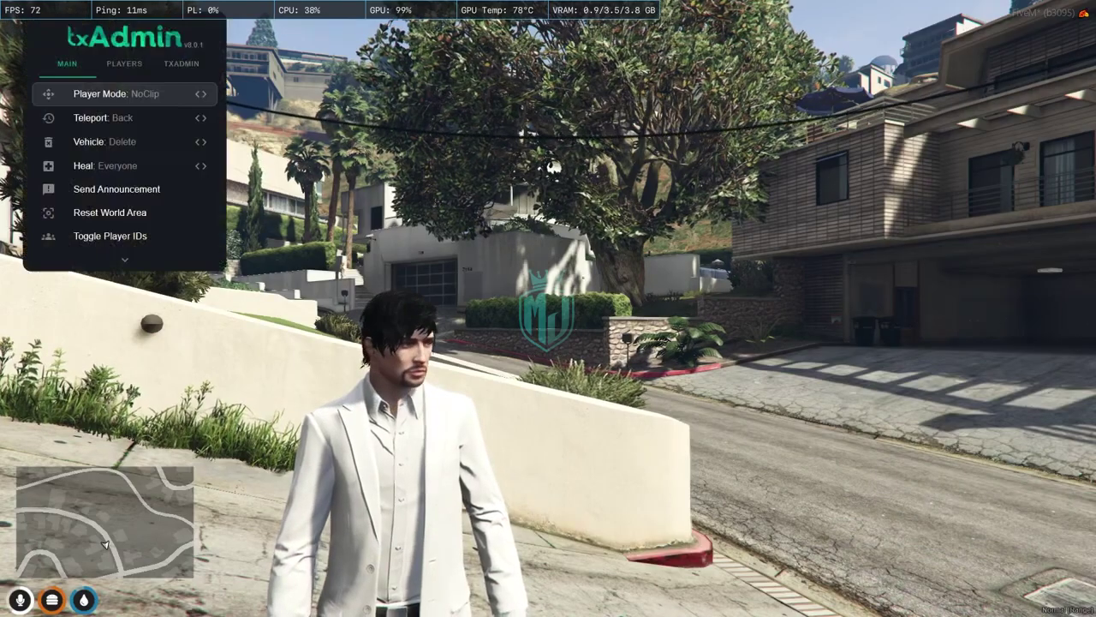
pyautogui.press('Tab')
pyautogui.press('Tab')
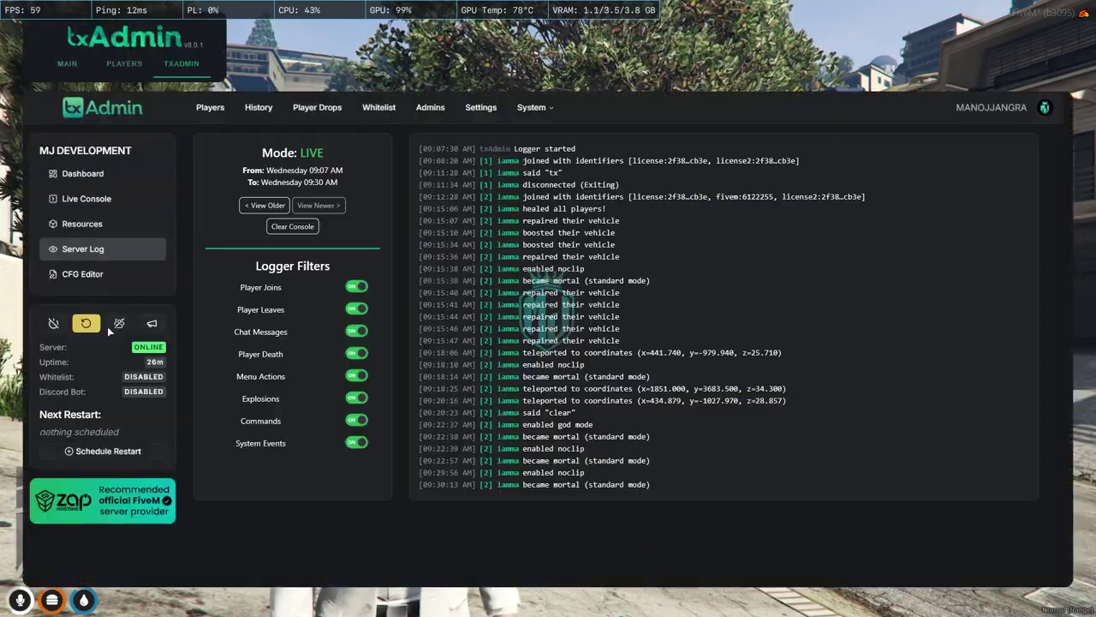
pyautogui.click(85, 323)
pyautogui.click(653, 359)
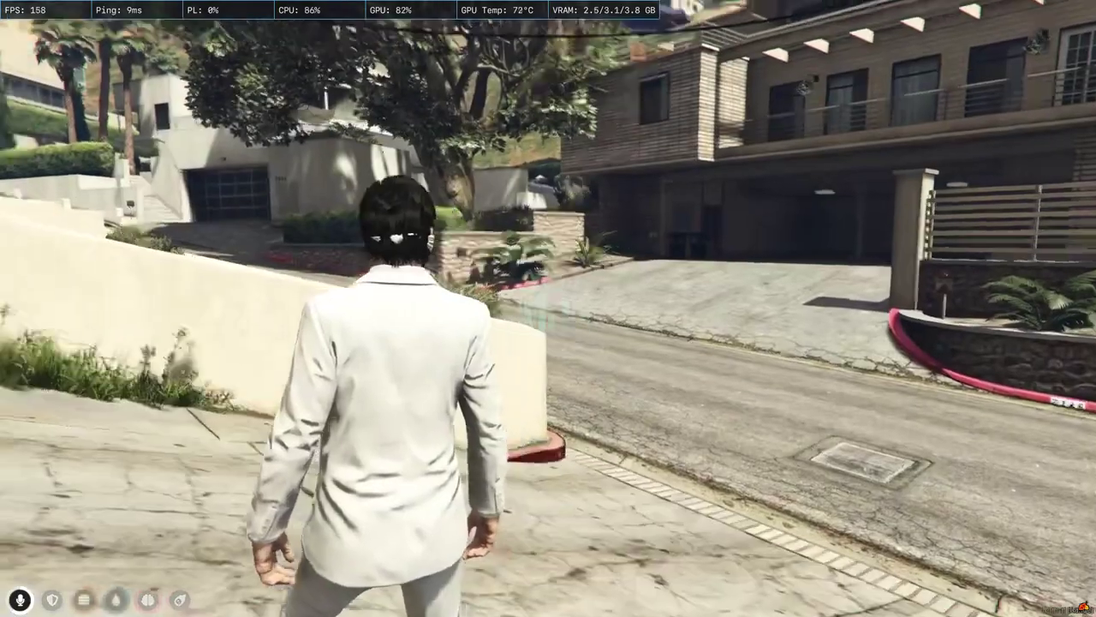
pyautogui.press('super')
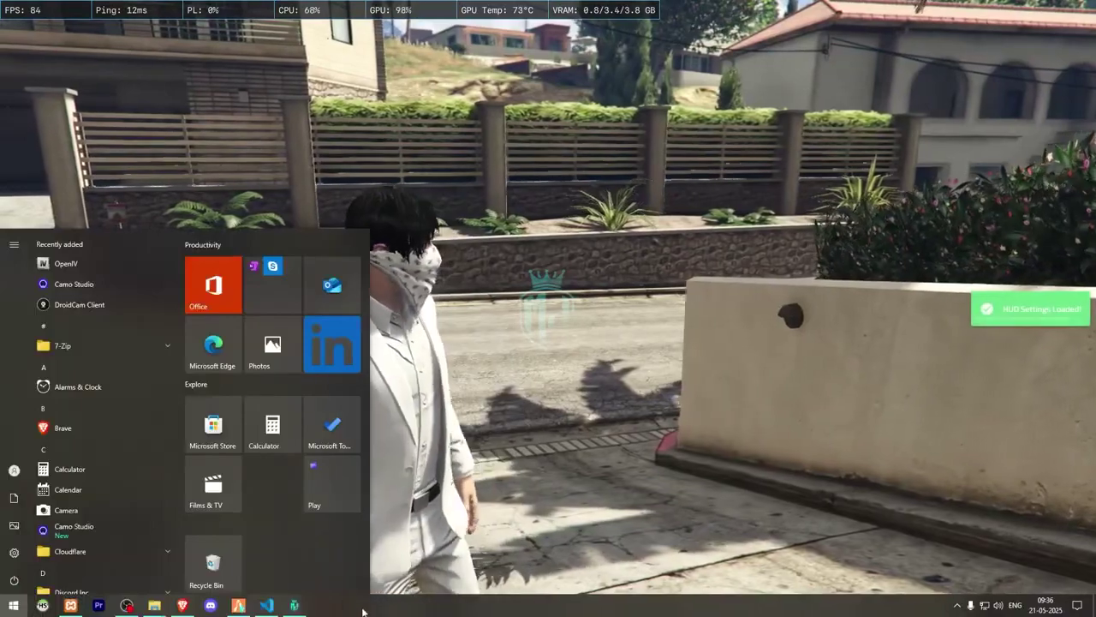
# - Copy the G9 Clean Co. vector4 location from cfg.lua, then choose txAdmin's teleport-to-coordinates option
pyautogui.click(268, 605)
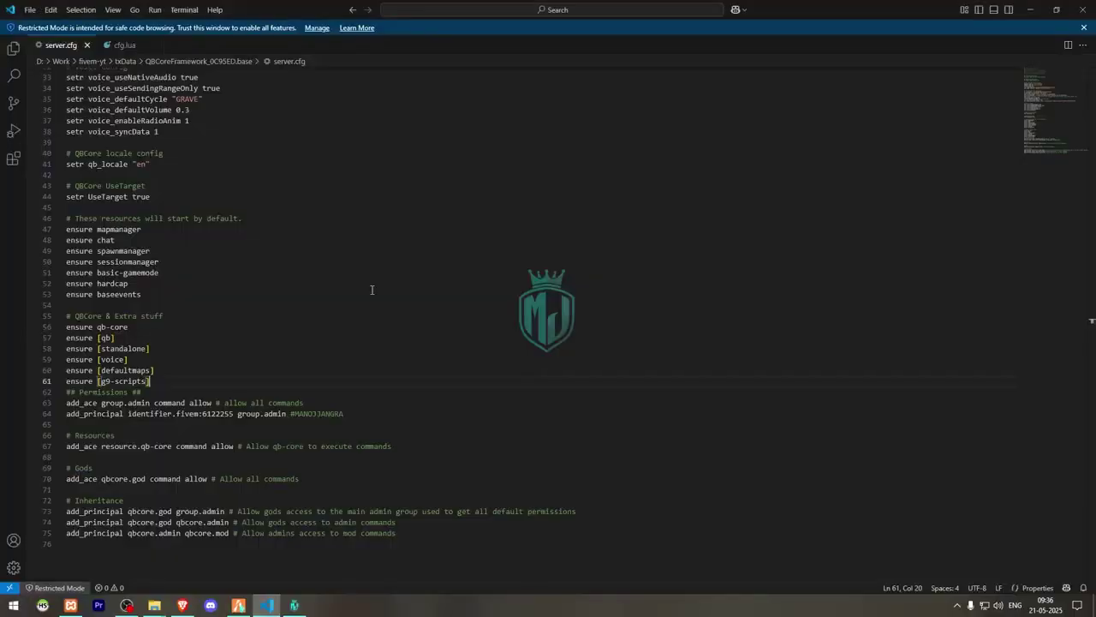
pyautogui.hotkey('ctrl', 'Tab')
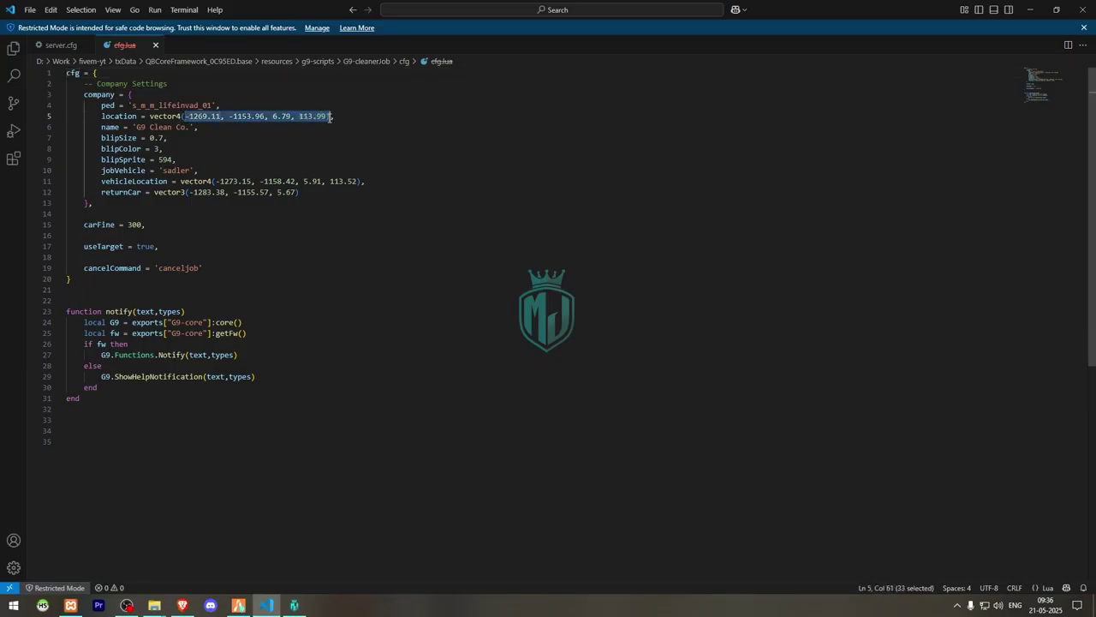
pyautogui.click(239, 604)
pyautogui.press('F1')
pyautogui.press('Down')
# - Teleport to the G9 Clean Co. coordinates, confirm its map blip, and walk toward the job NPC
pyautogui.press('Return')
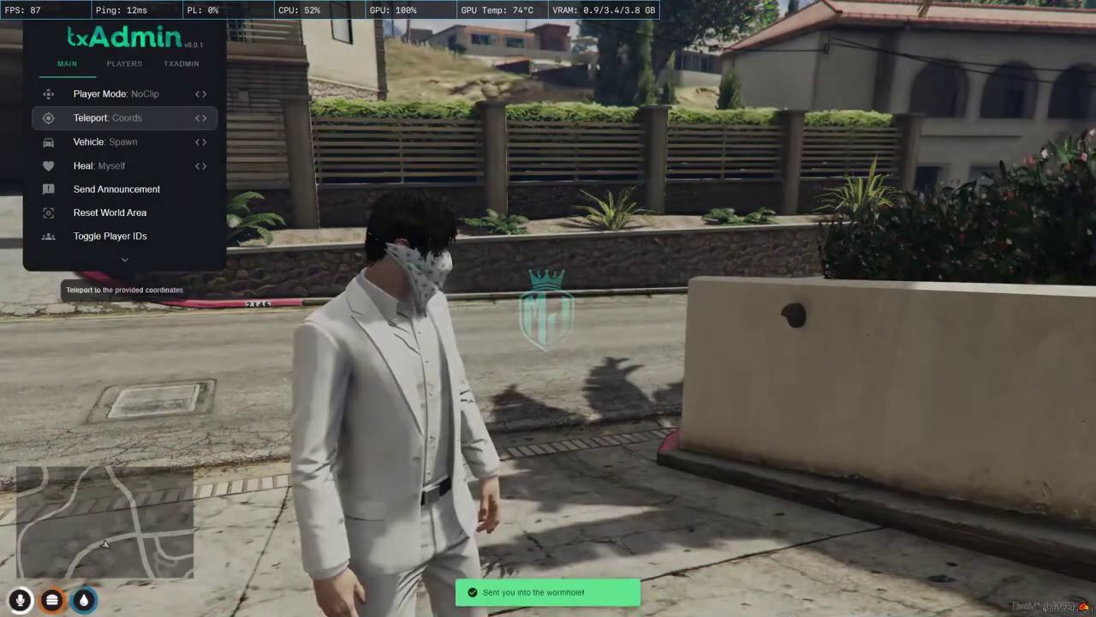
pyautogui.press('Return')
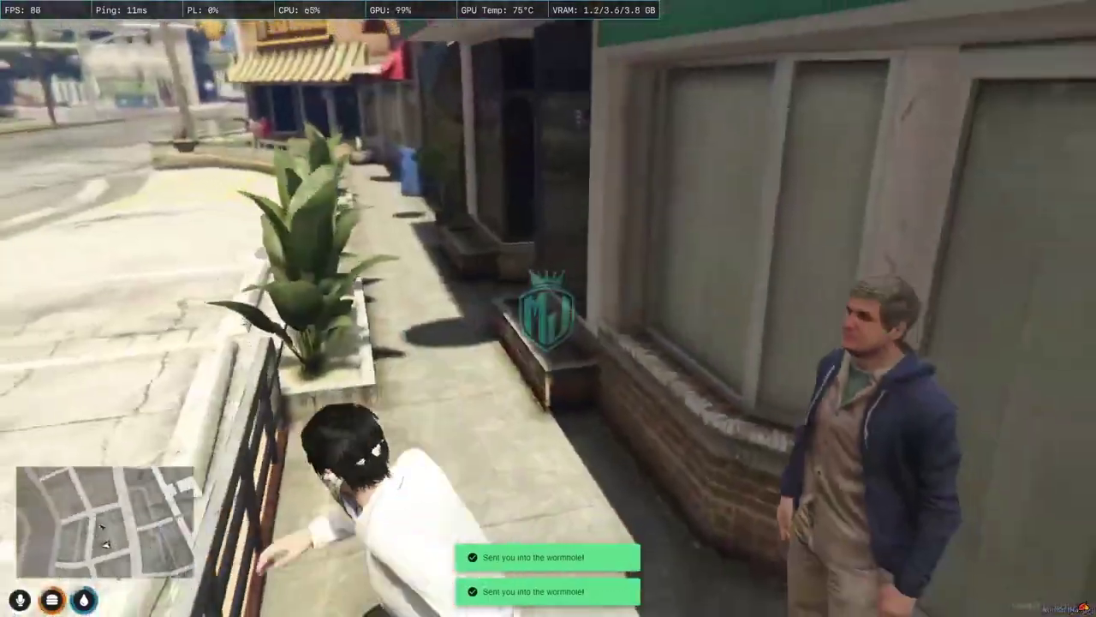
pyautogui.press('Escape')
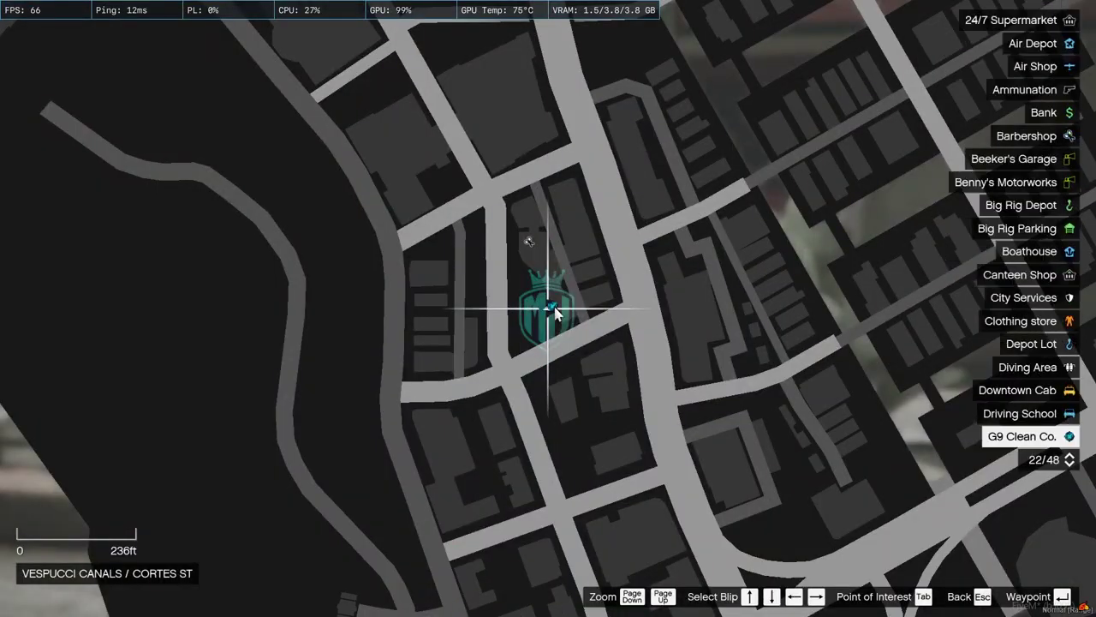
pyautogui.press('Escape')
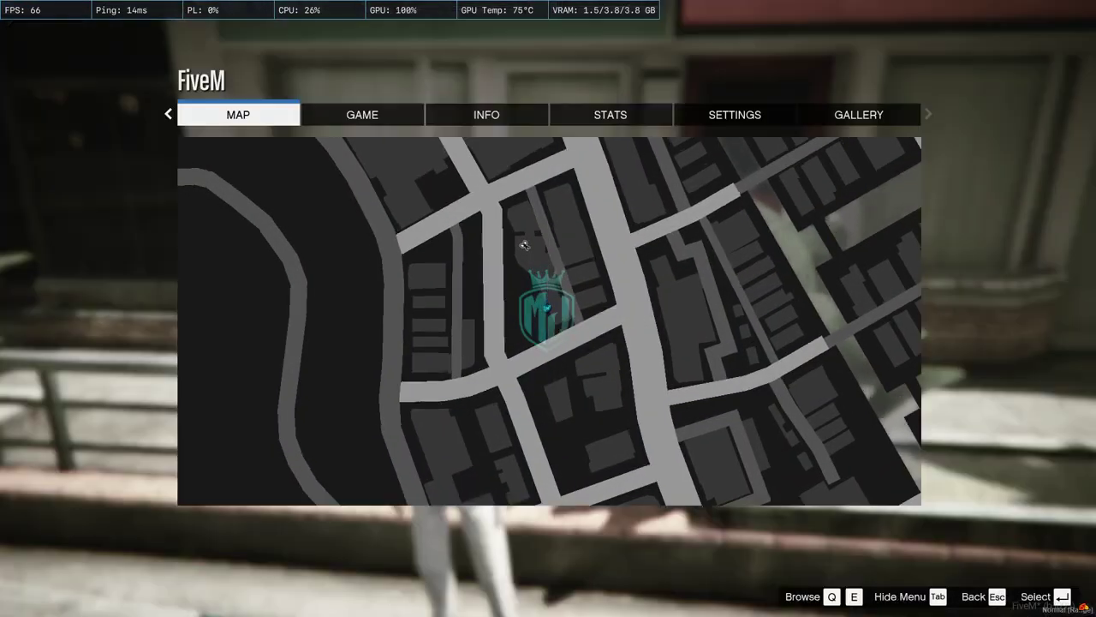
pyautogui.press('Escape')
pyautogui.press('w')
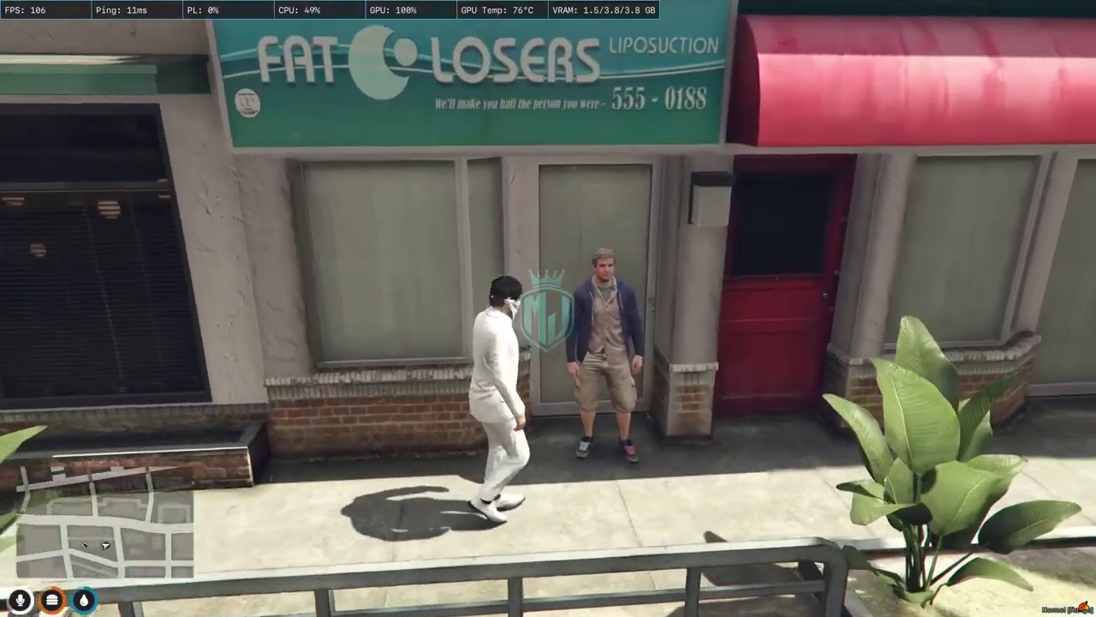
# - Target the job NPC with third-eye, talk to the Cleaner Boss, and start a job from the Cleaning Job menu
pyautogui.press('alt')
pyautogui.click(548, 309)
pyautogui.click(621, 315)
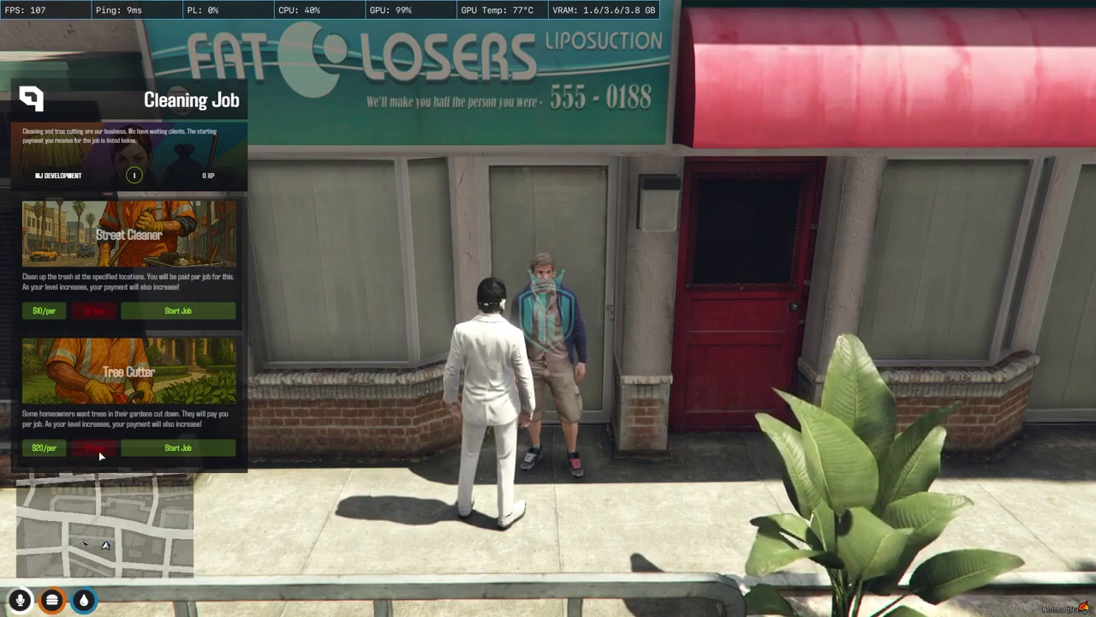
pyautogui.click(179, 449)
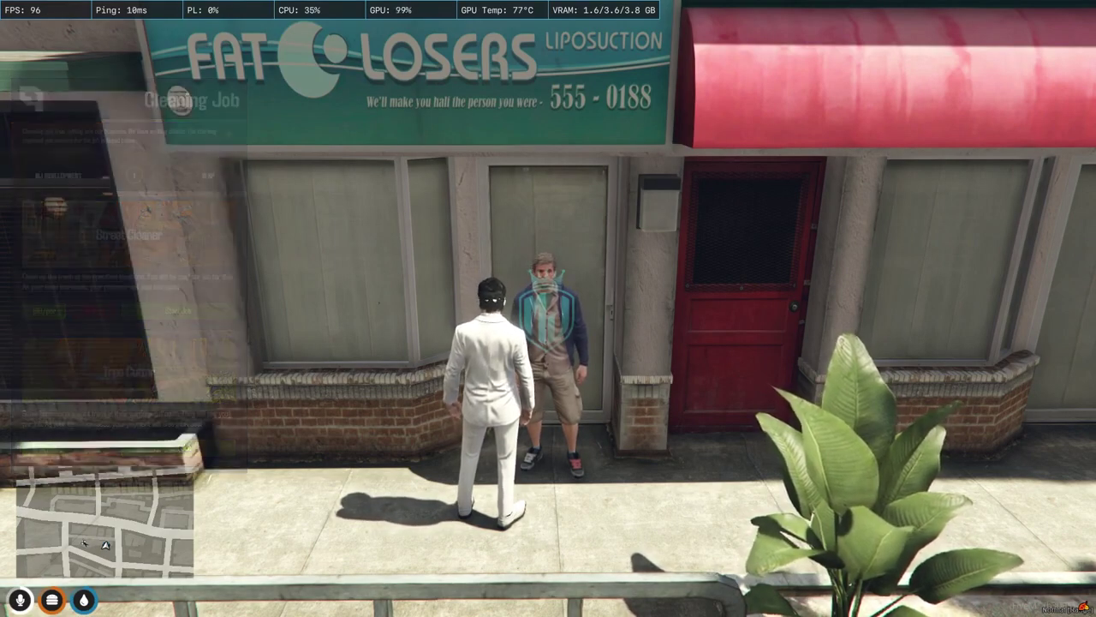
# - Drive the Vapid Sadler job truck away and check the job's GPS waypoint on the full-screen map
pyautogui.press('w')
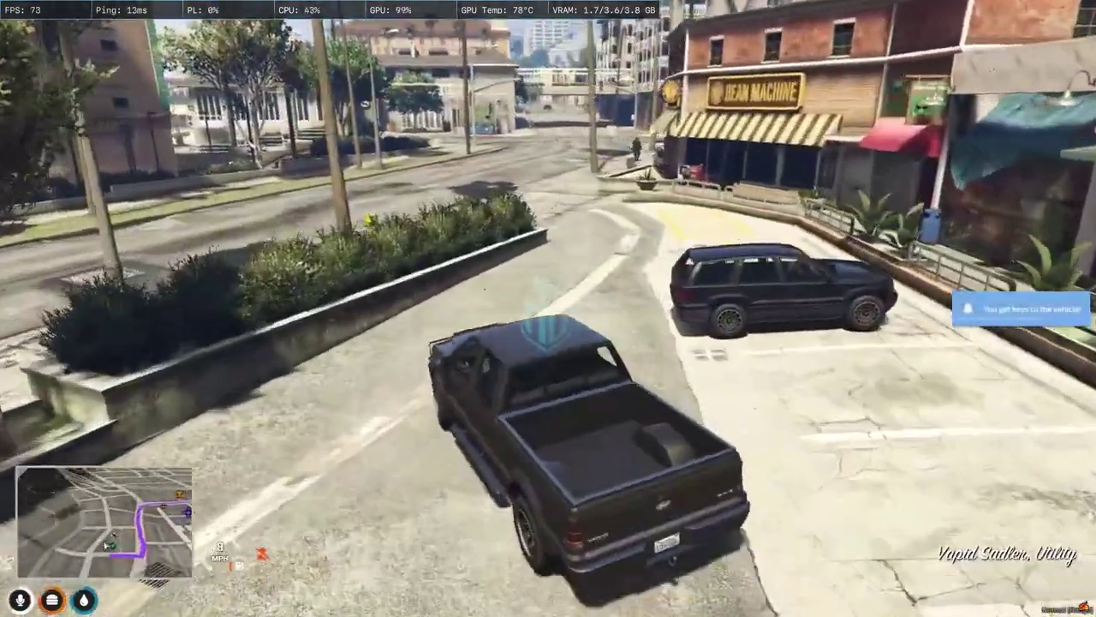
pyautogui.press('Escape')
pyautogui.click(846, 352)
pyautogui.scroll(-3, 670, 278)
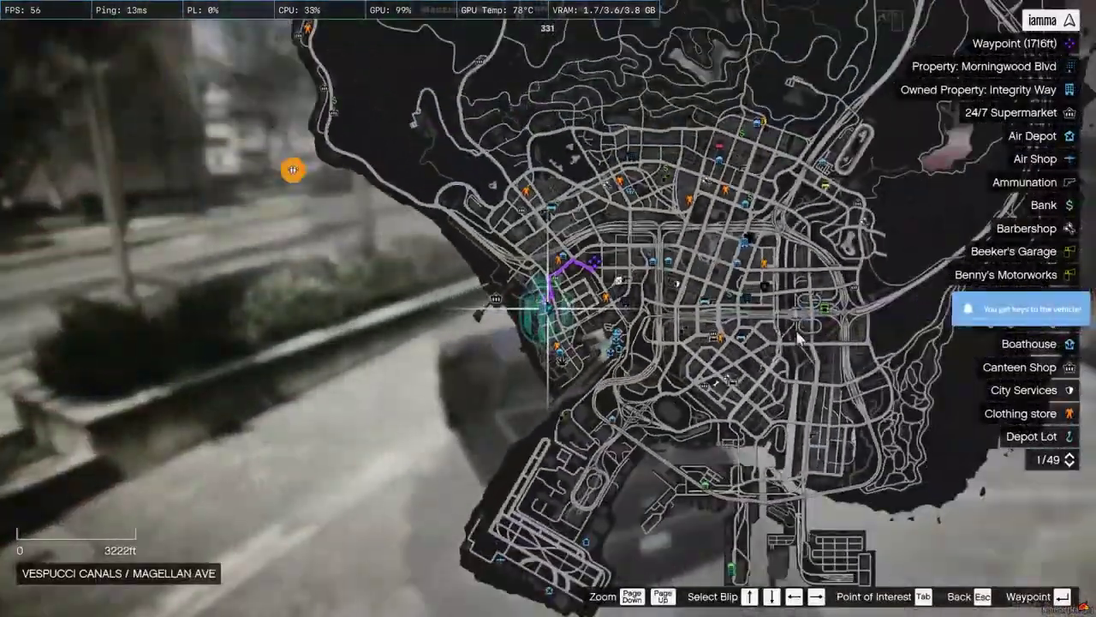
pyautogui.scroll(3, 671, 278)
pyautogui.press('Escape')
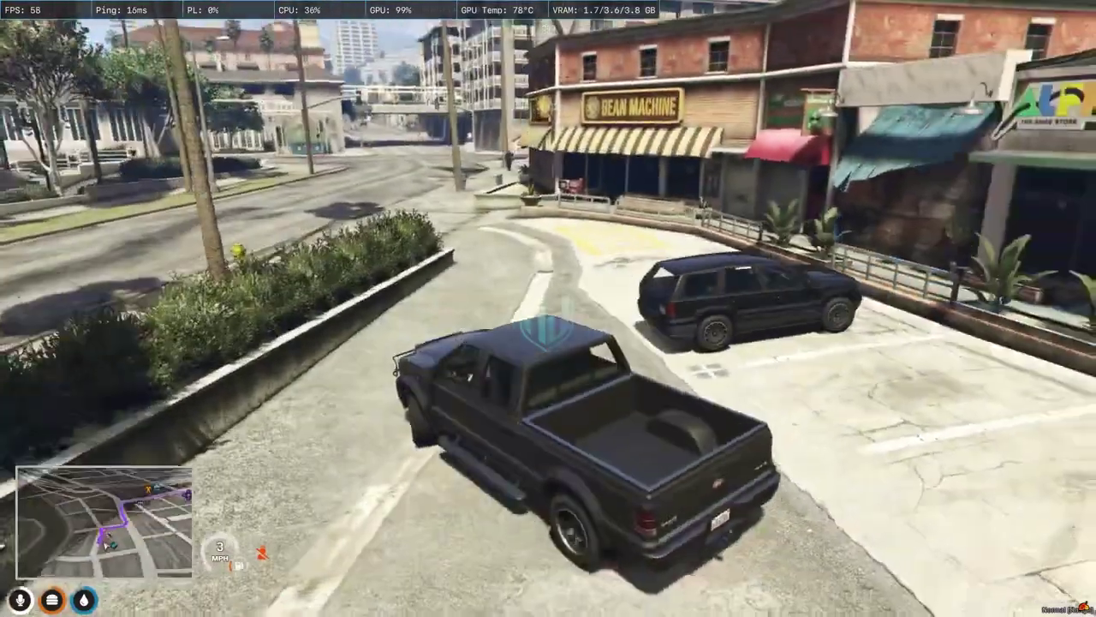